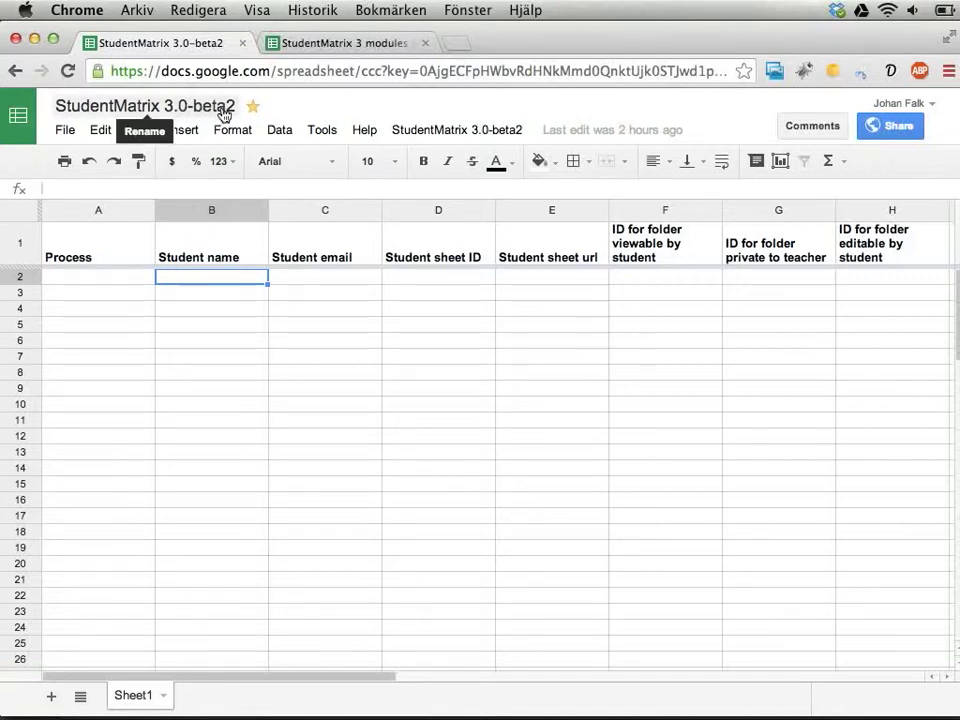
Open StudentMatrix Settings and choose the 'Plugin and module management' group
left_click(469, 134)
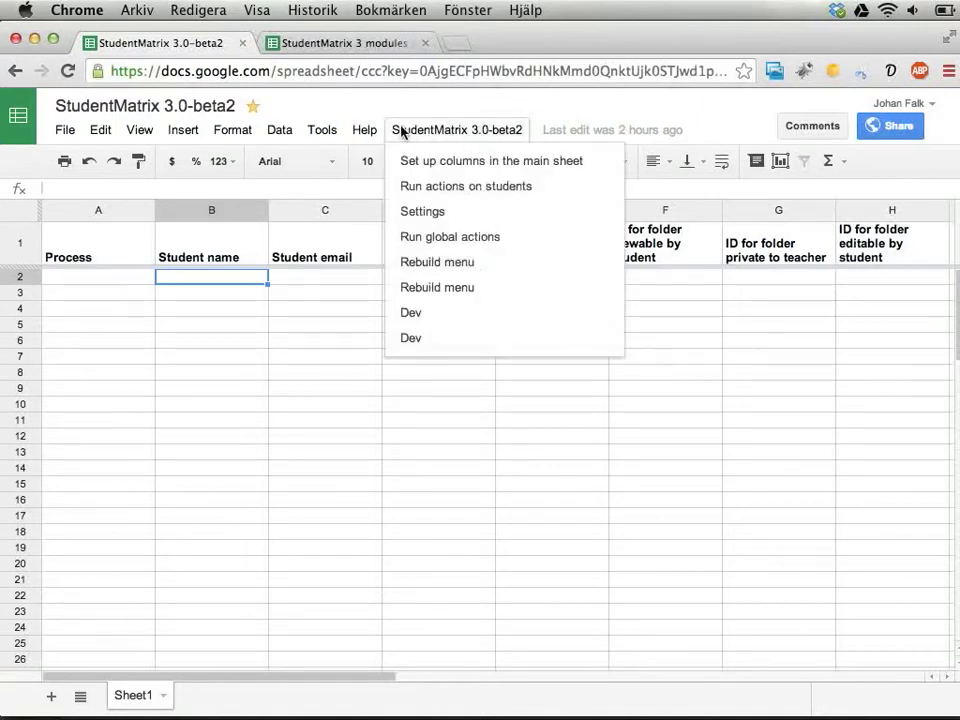
left_click(424, 212)
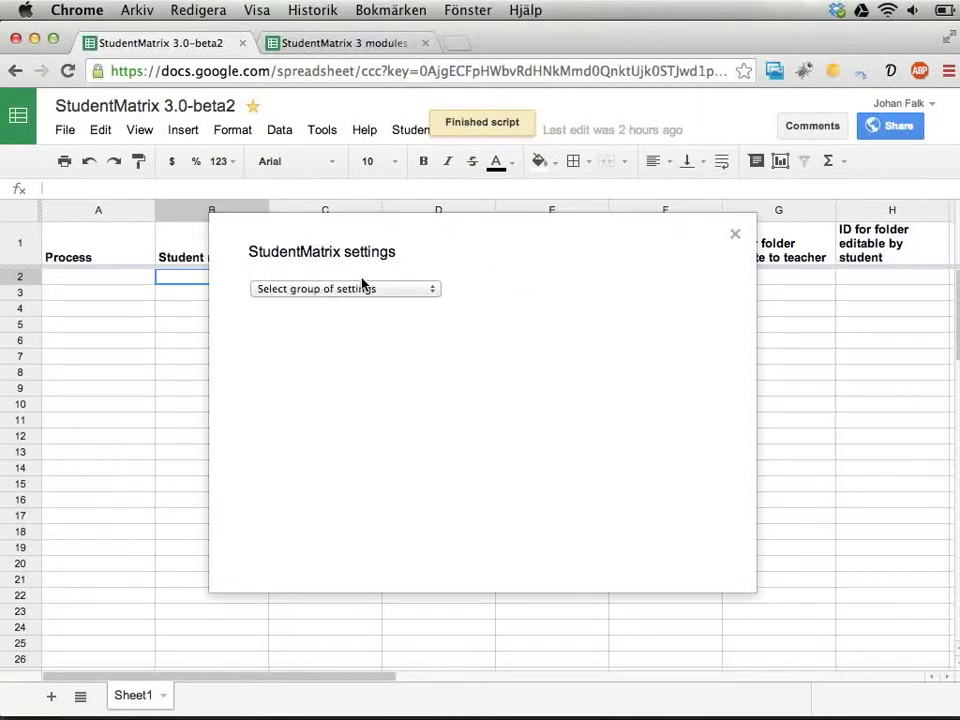
left_click(362, 288)
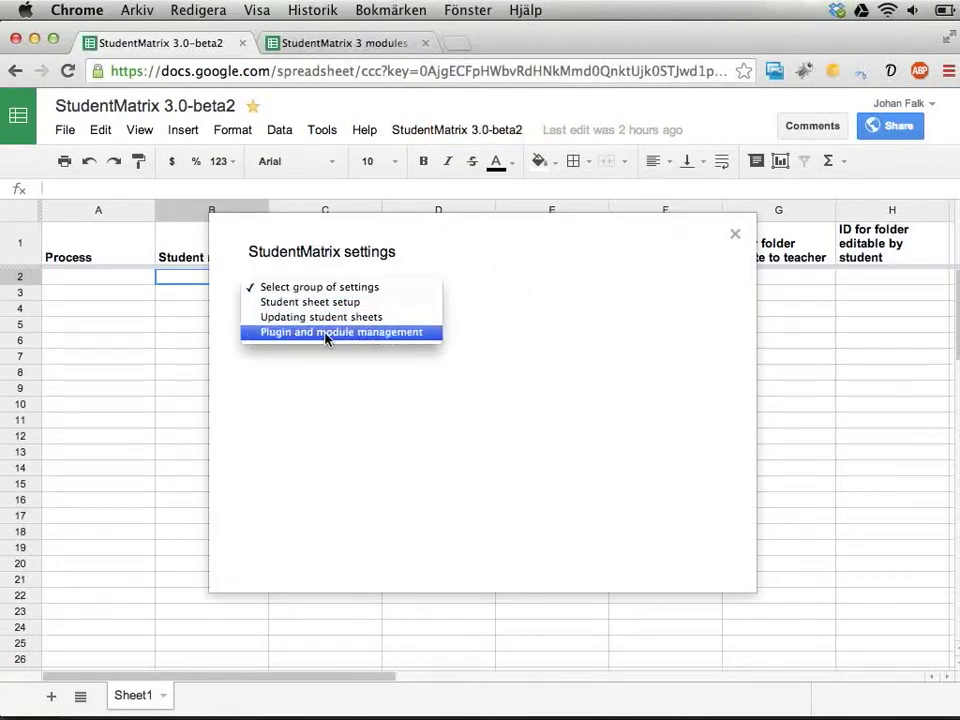
left_click(326, 333)
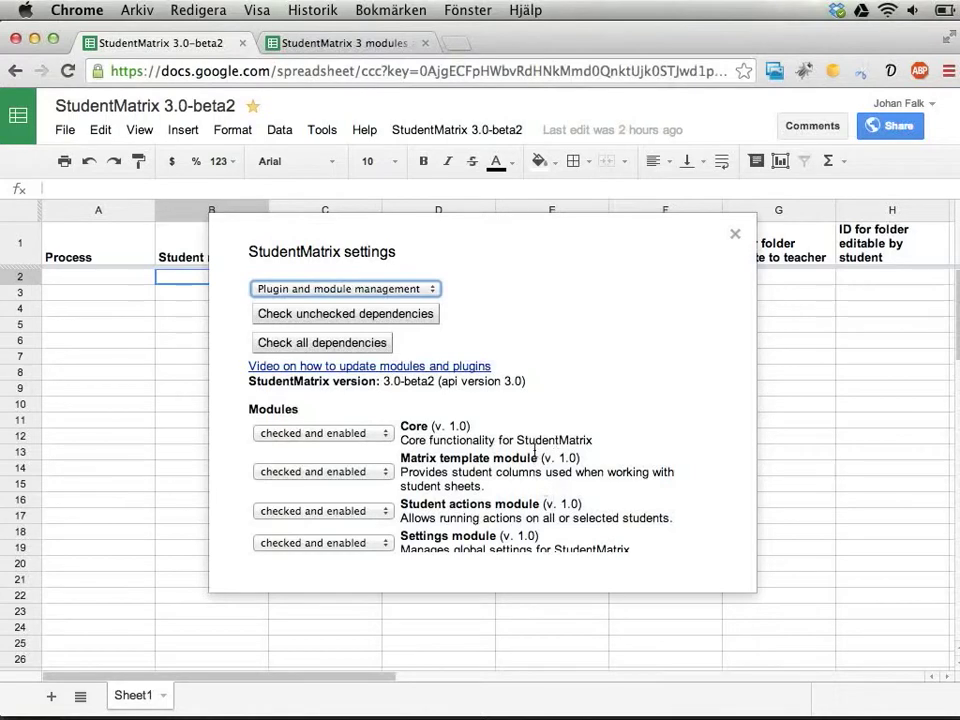
Scroll through the module list, leaving the Core module's status enabled
scroll(535, 450, "down", 3)
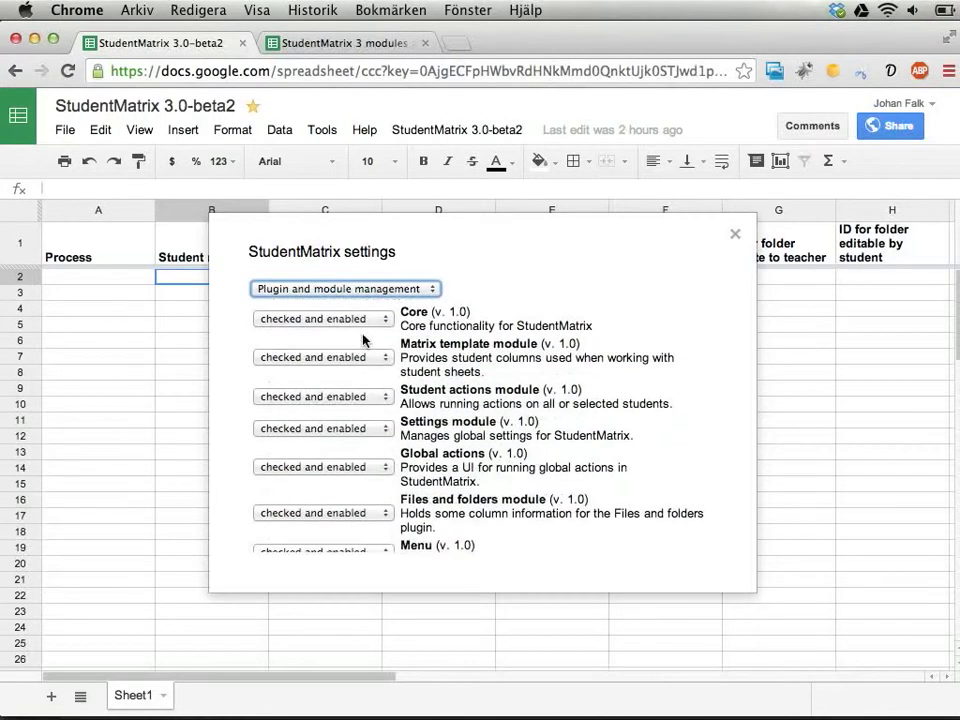
left_click(359, 324)
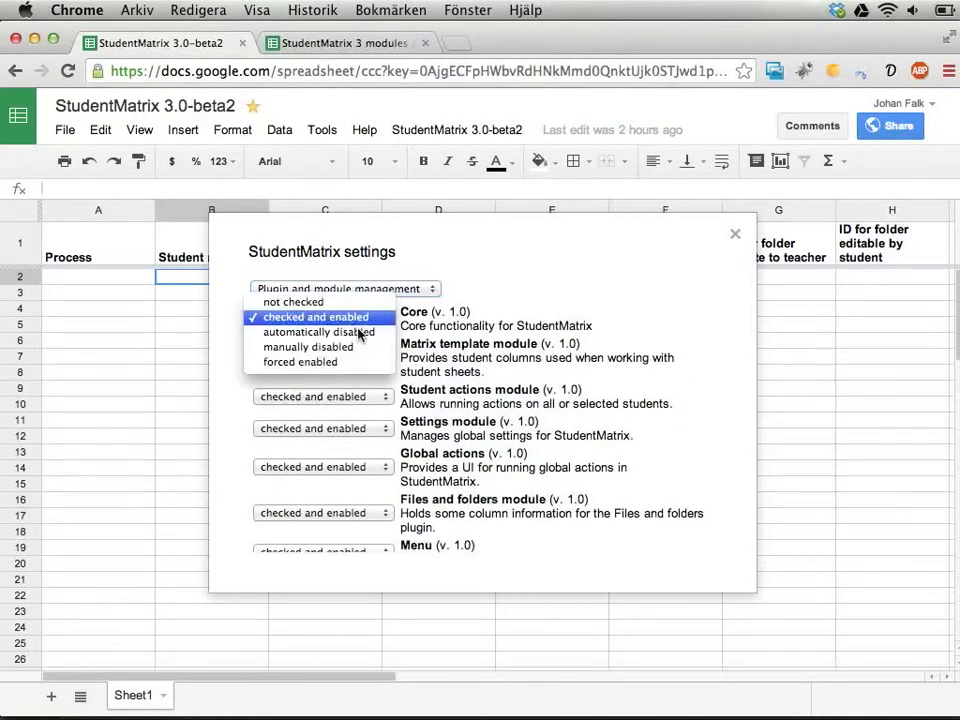
left_click(451, 330)
scroll(451, 330, "down", 5)
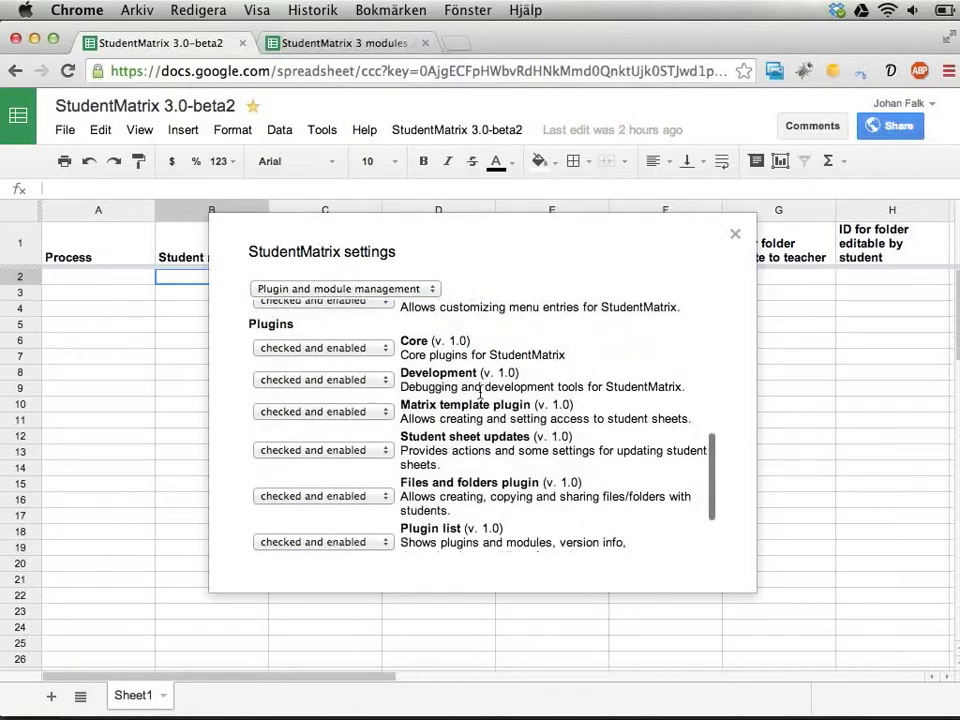
scroll(481, 389, "up", 4)
scroll(481, 389, "up", 5)
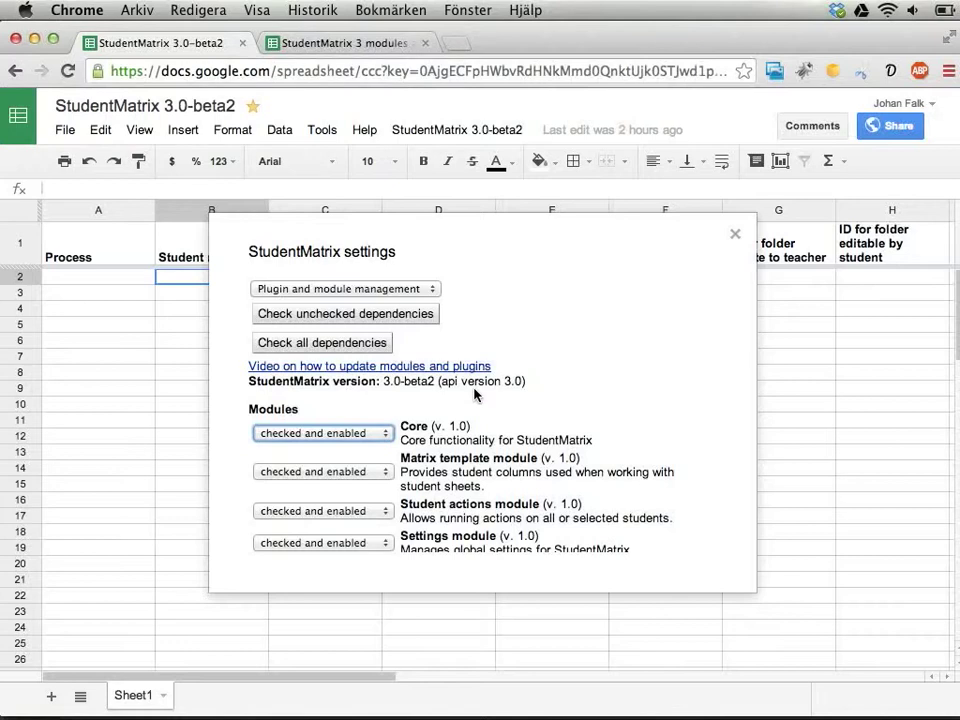
In the StudentMatrix 3 modules sheet, change the Files and folders version in D6 from 1.0 to 1.1
left_click(344, 45)
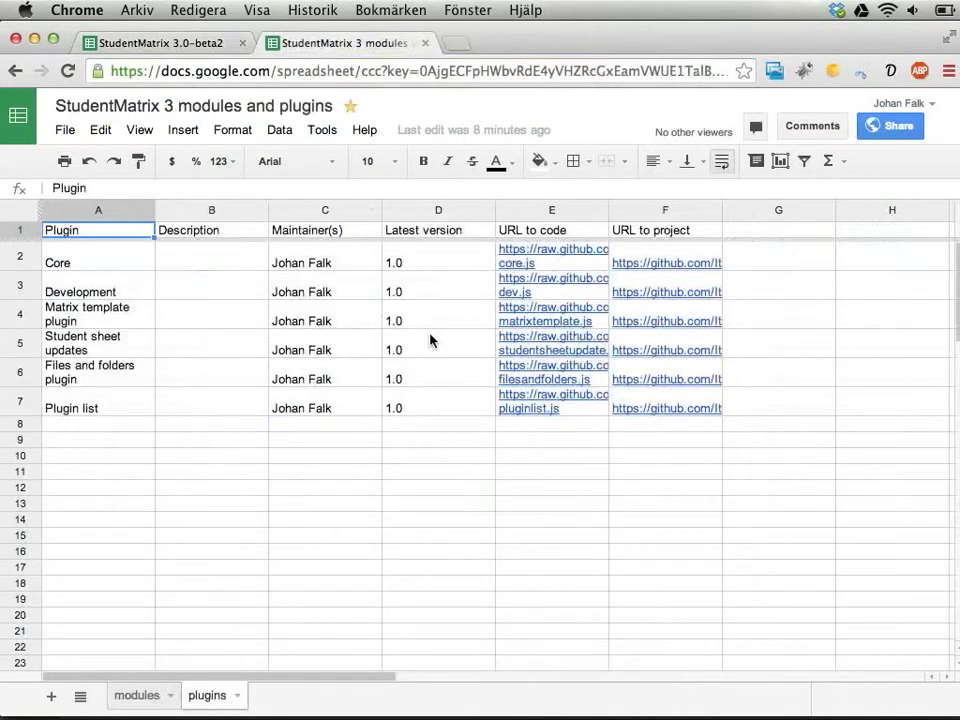
left_click(428, 259)
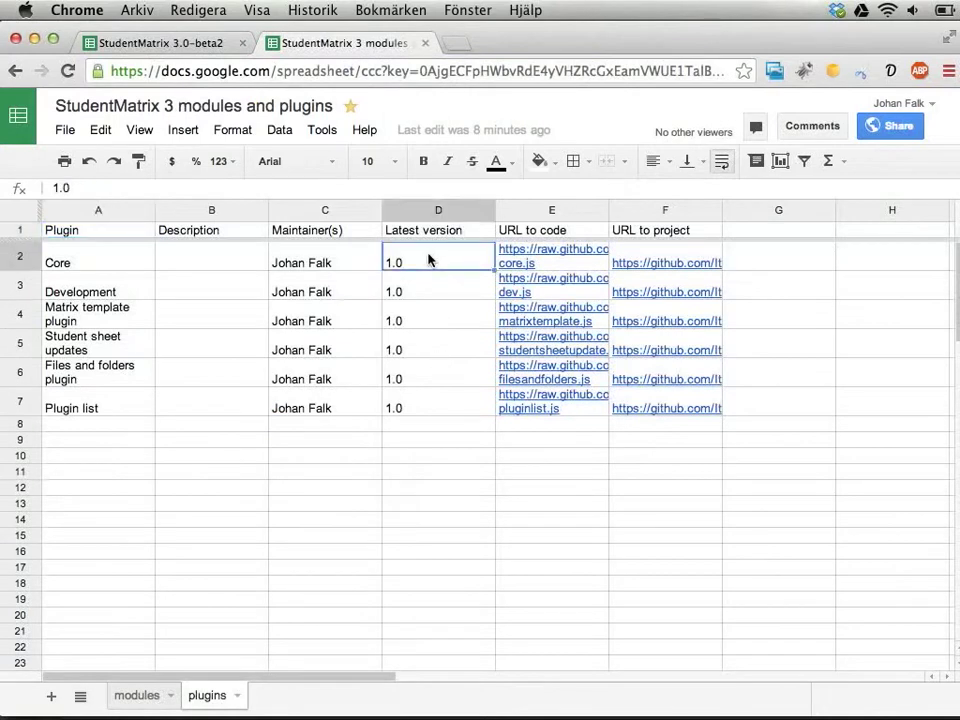
key("Down")
key("Down")
key("Down")
key("Down")
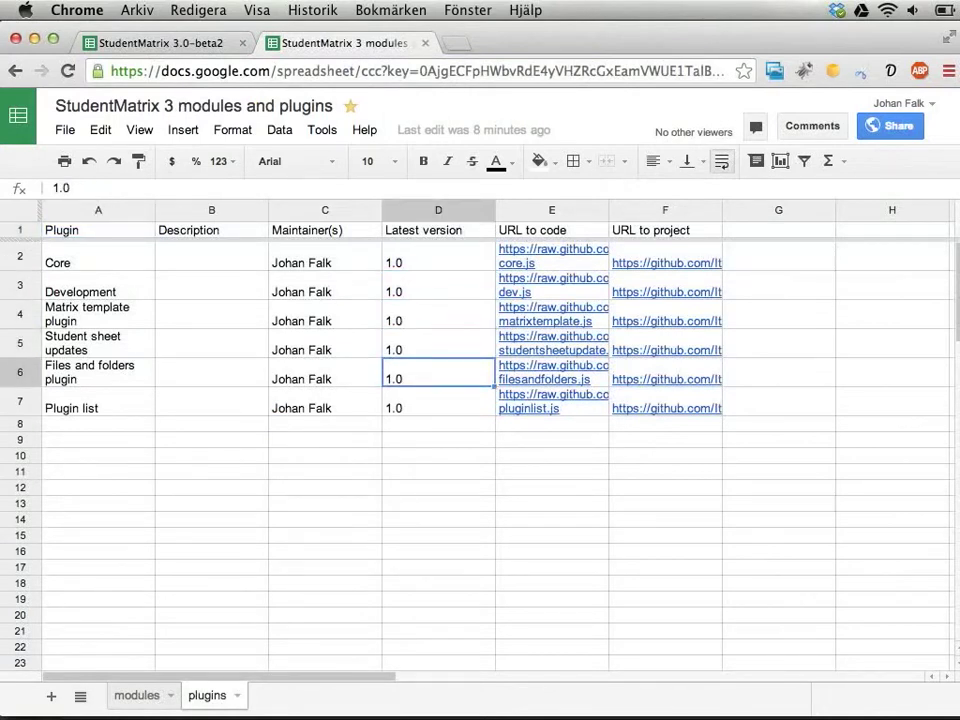
key("Return")
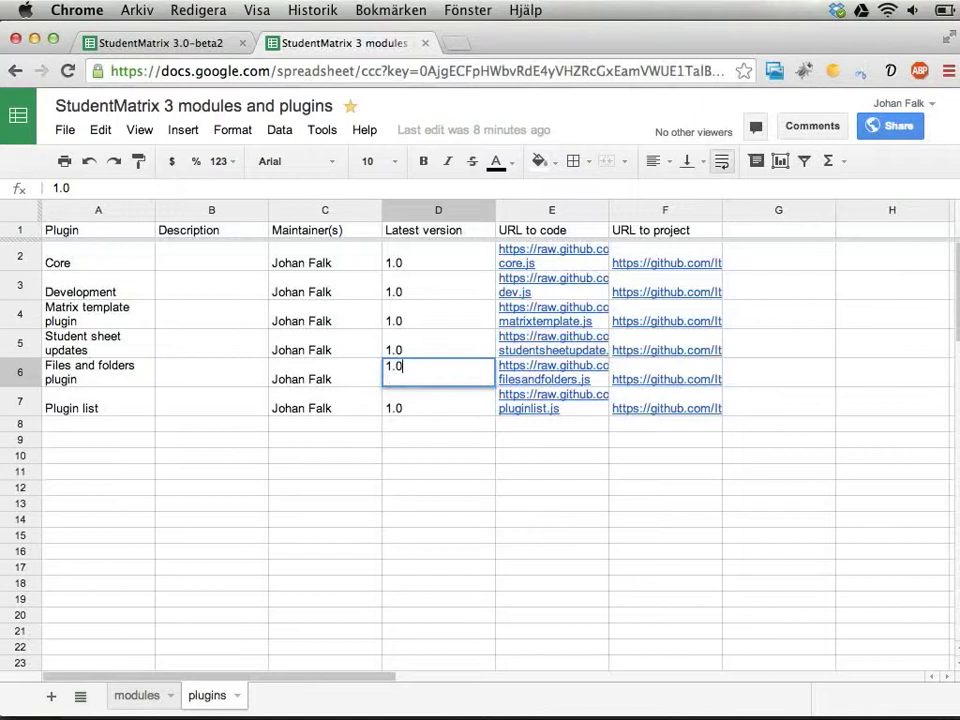
key("BackSpace")
type("1")
key("Return")
key("Up")
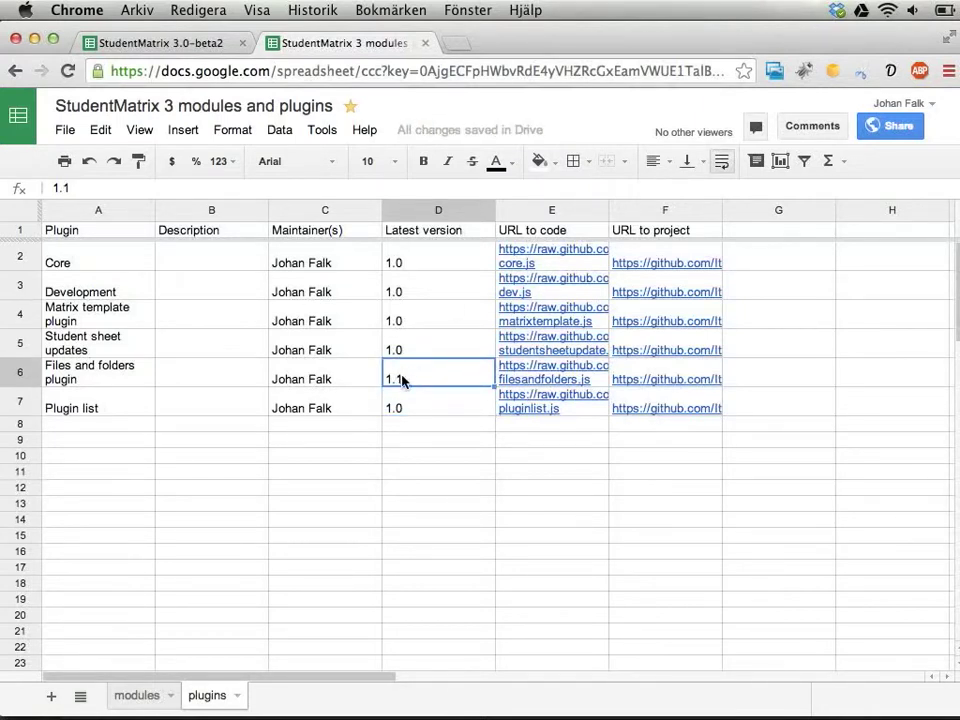
In the 3.0-beta2 spreadsheet, reload Plugin and module management to reveal the Files and folders Updates! link
key("ctrl+shift+Tab")
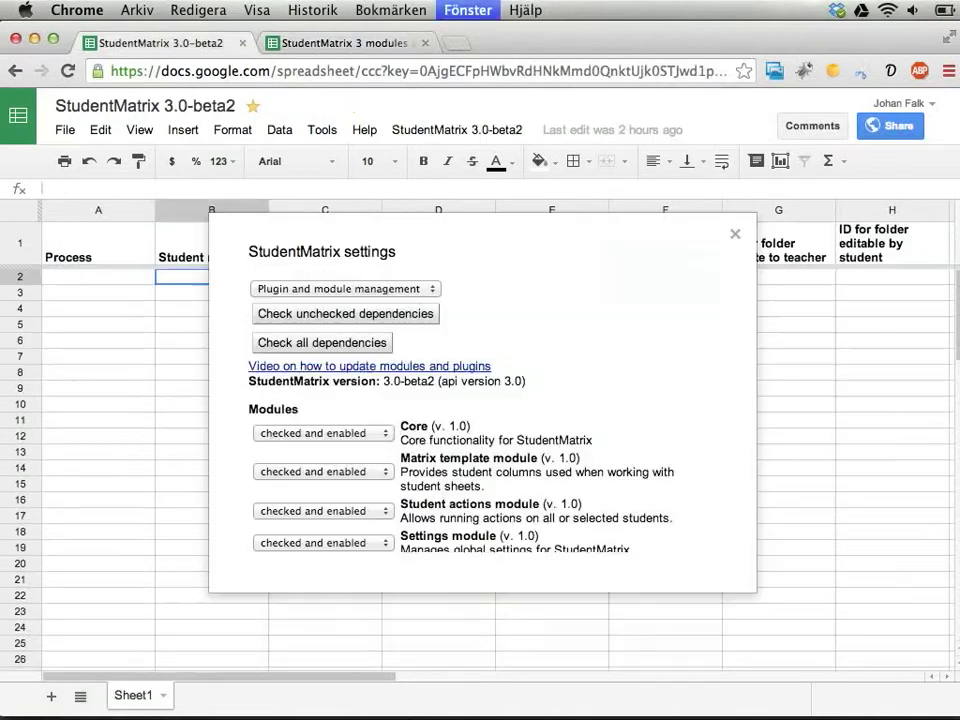
left_click(351, 290)
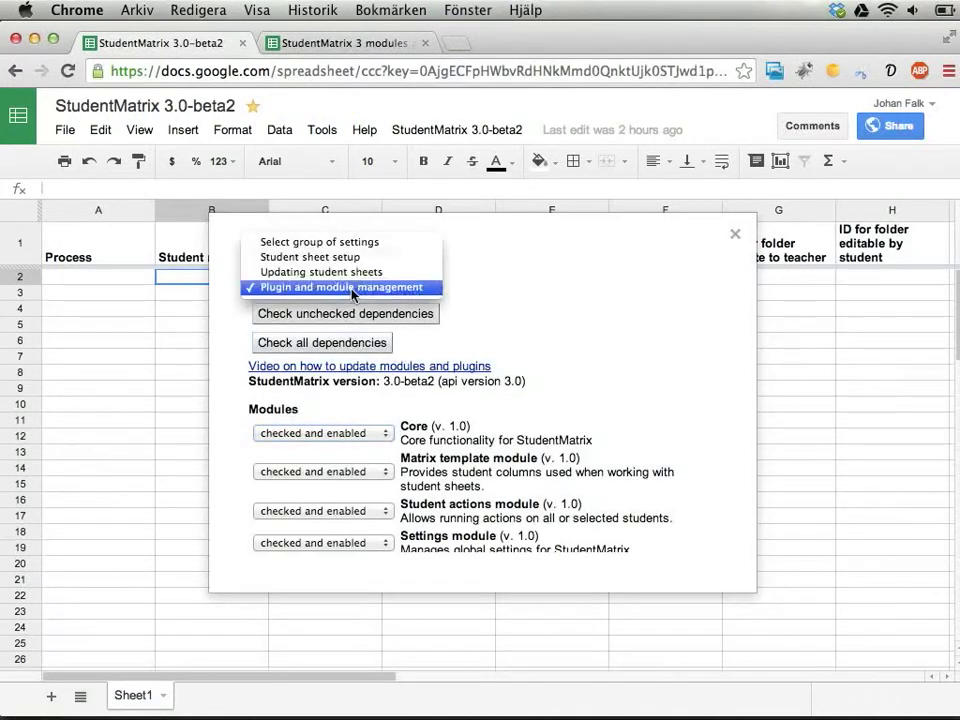
left_click(351, 277)
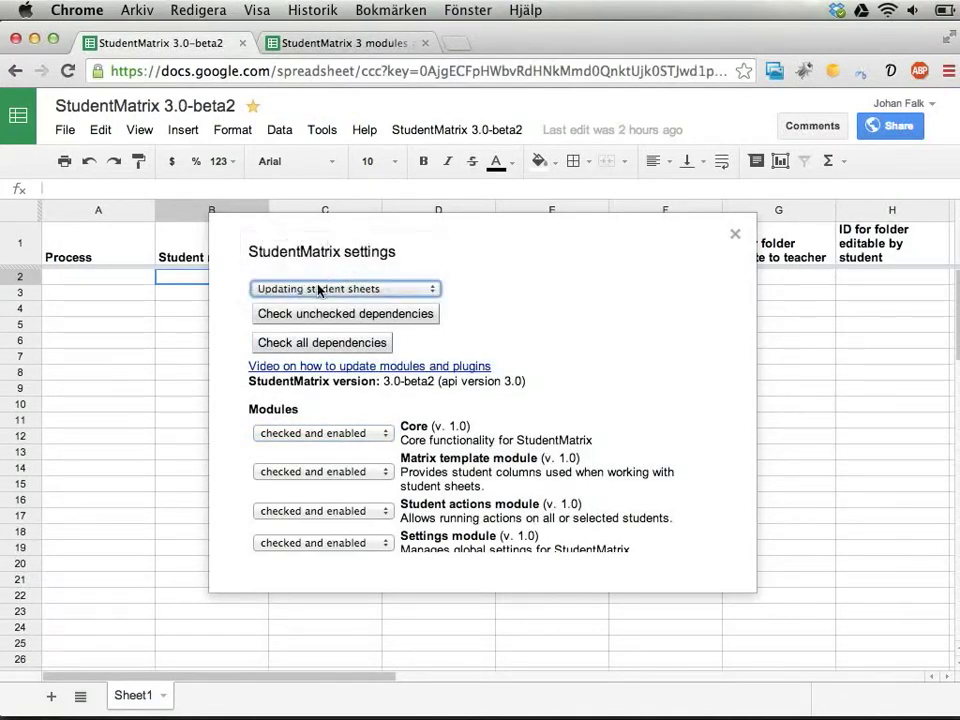
left_click(319, 287)
left_click(320, 302)
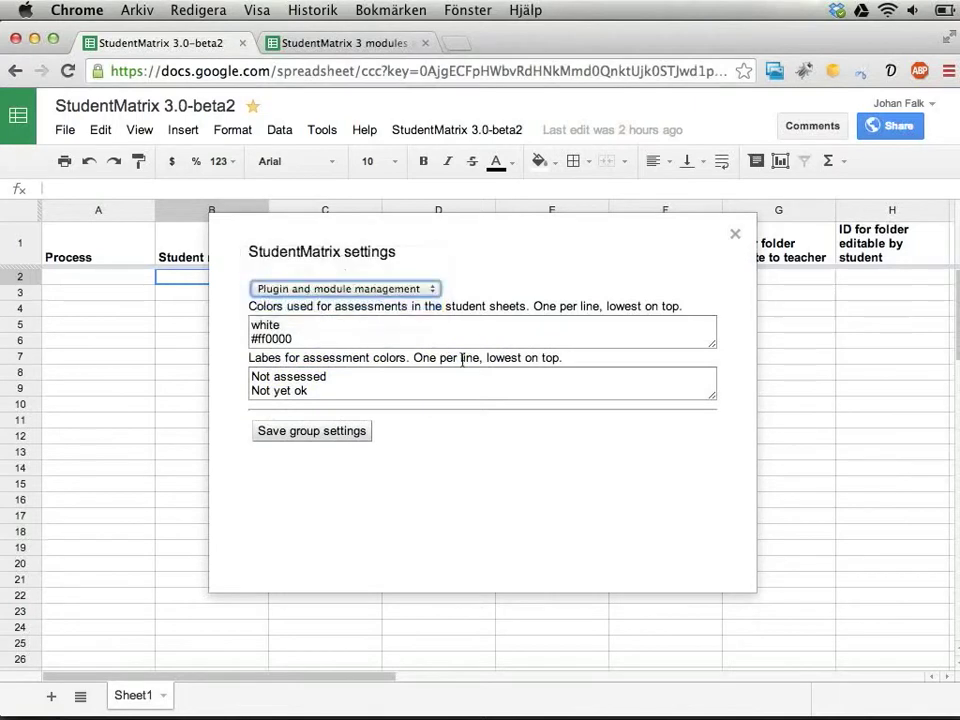
scroll(585, 375, "down", 3)
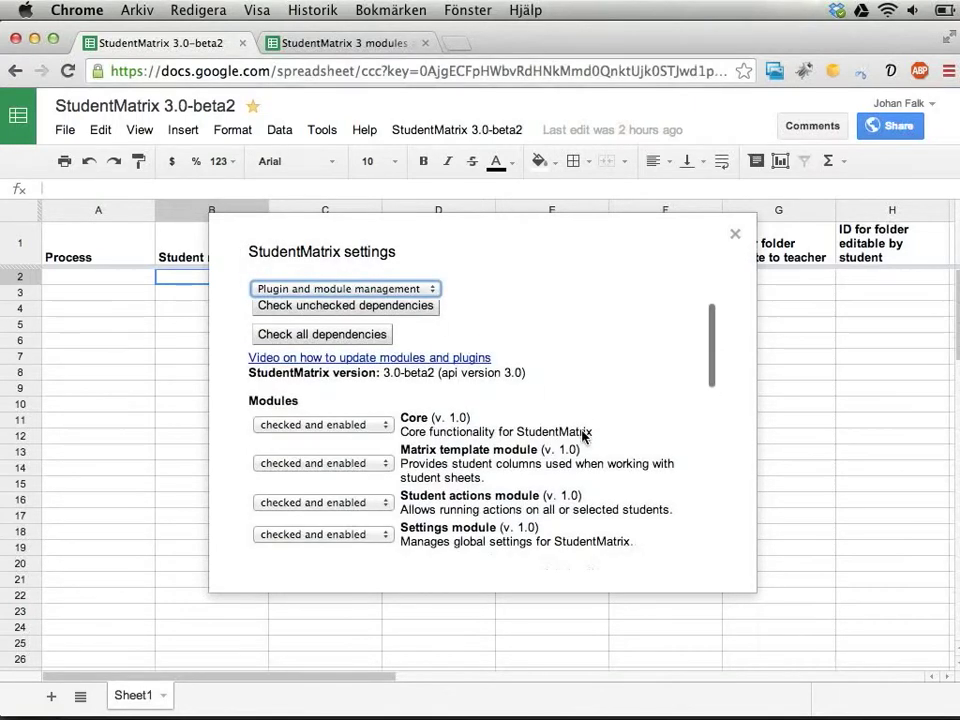
scroll(583, 434, "down", 10)
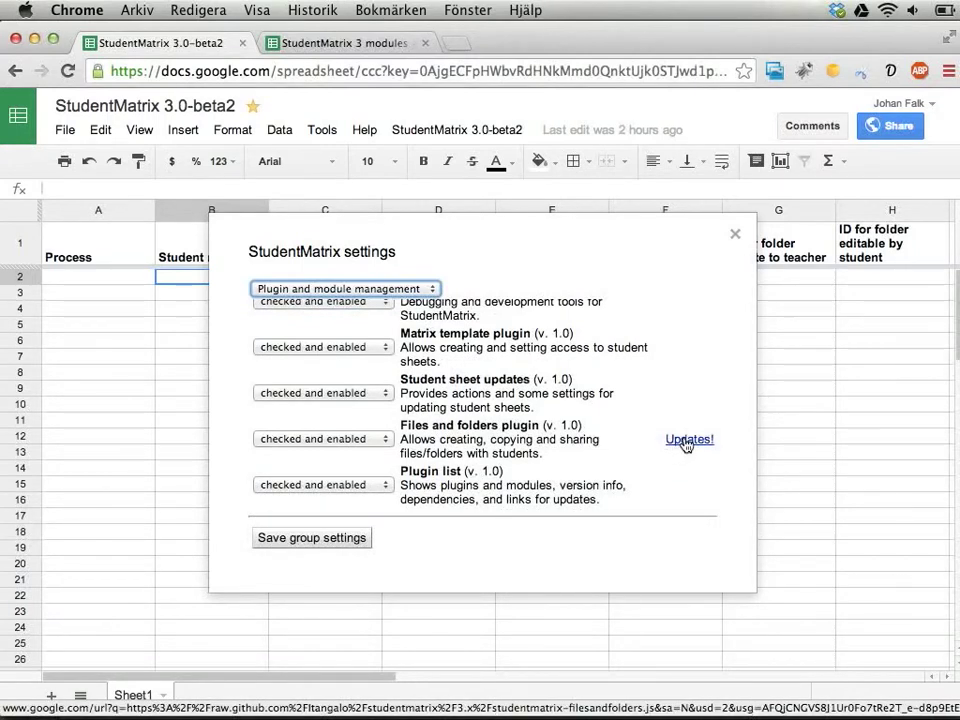
Open the Files and folders Updates! link to view studentmatrix-filesandfolders.js on GitHub, then return to the spreadsheet
left_click(686, 441)
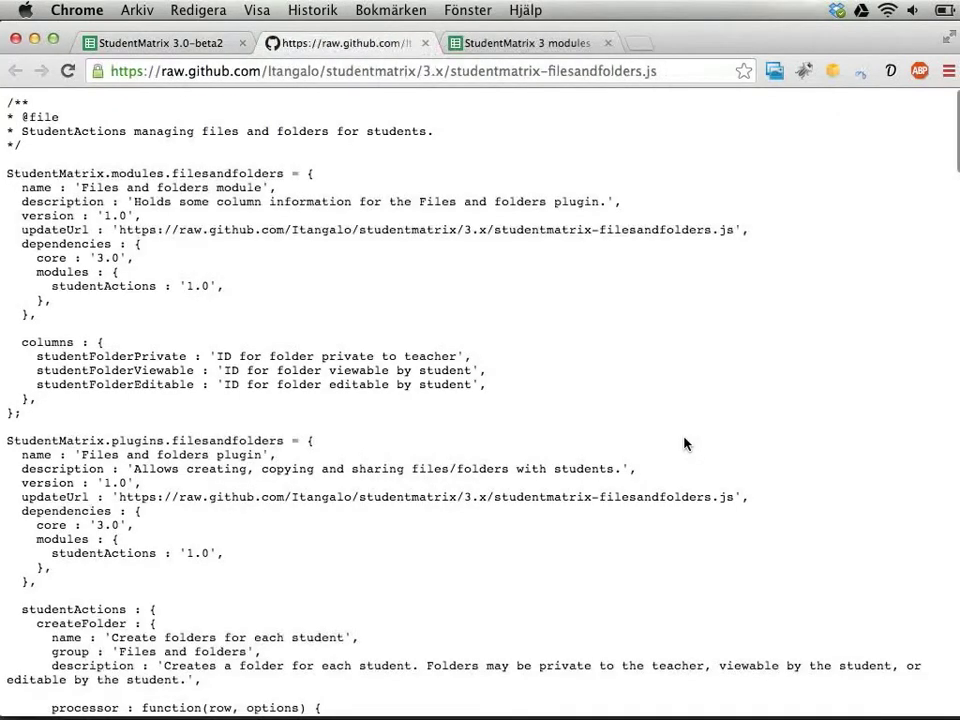
scroll(461, 355, "down", 20)
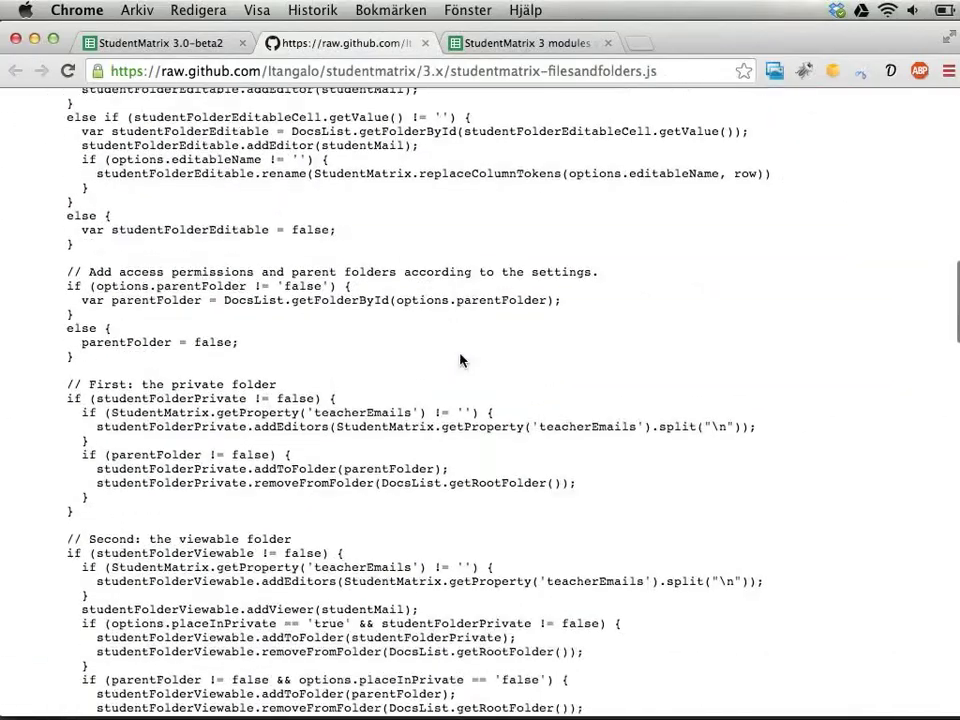
scroll(461, 360, "down", 20)
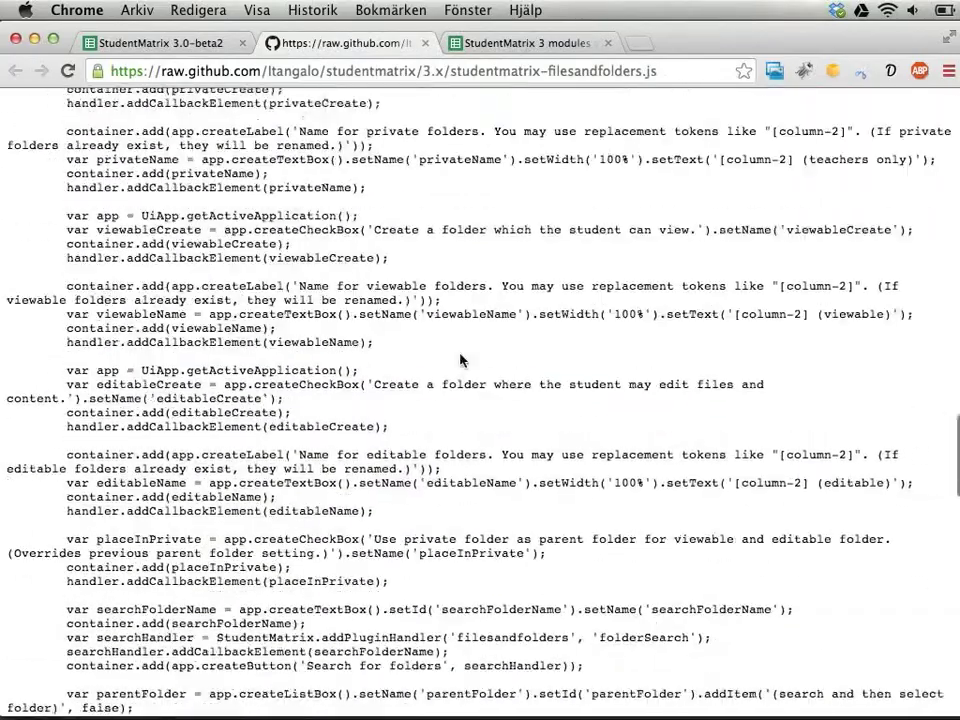
scroll(461, 355, "up", 20)
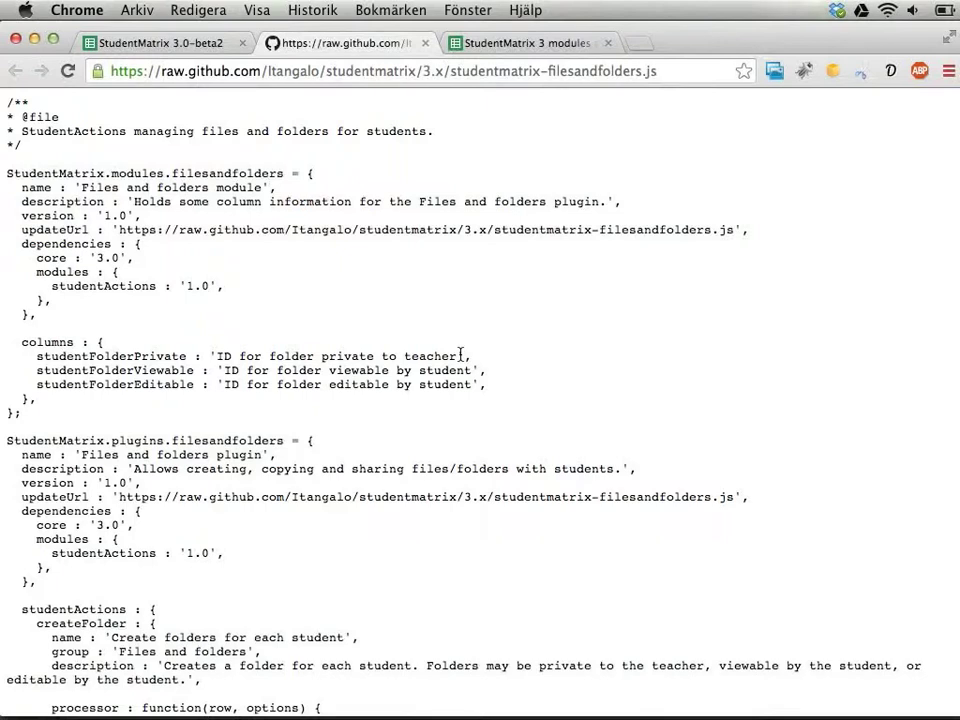
key("super+1")
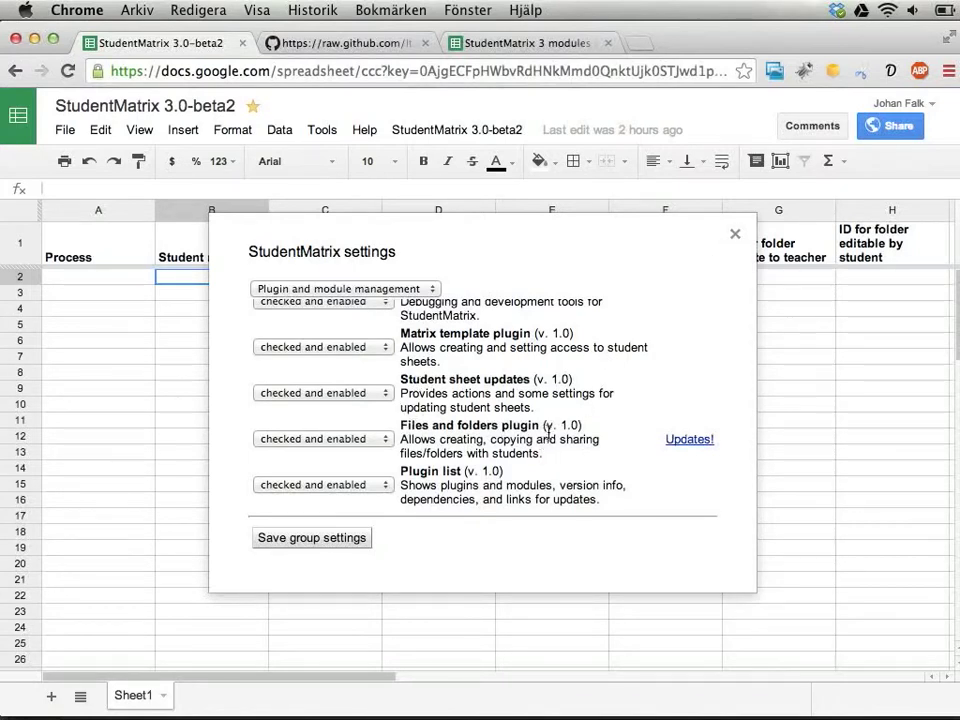
Select the plugin's version text, close the StudentMatrix settings, and open the Tools menu
left_click_drag(546, 426, 587, 428)
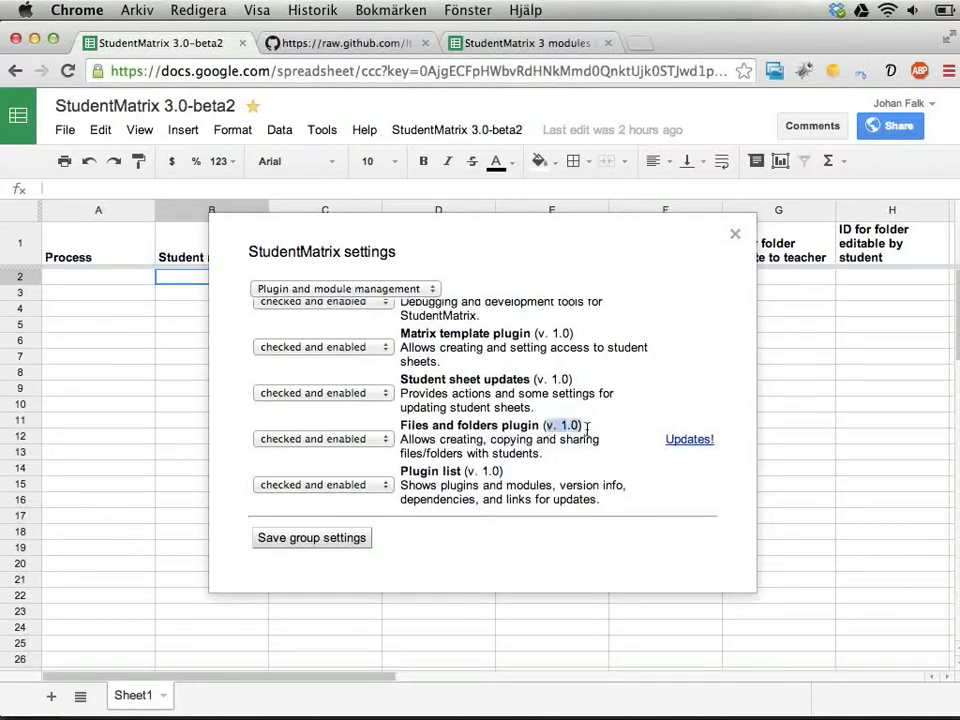
left_click(735, 236)
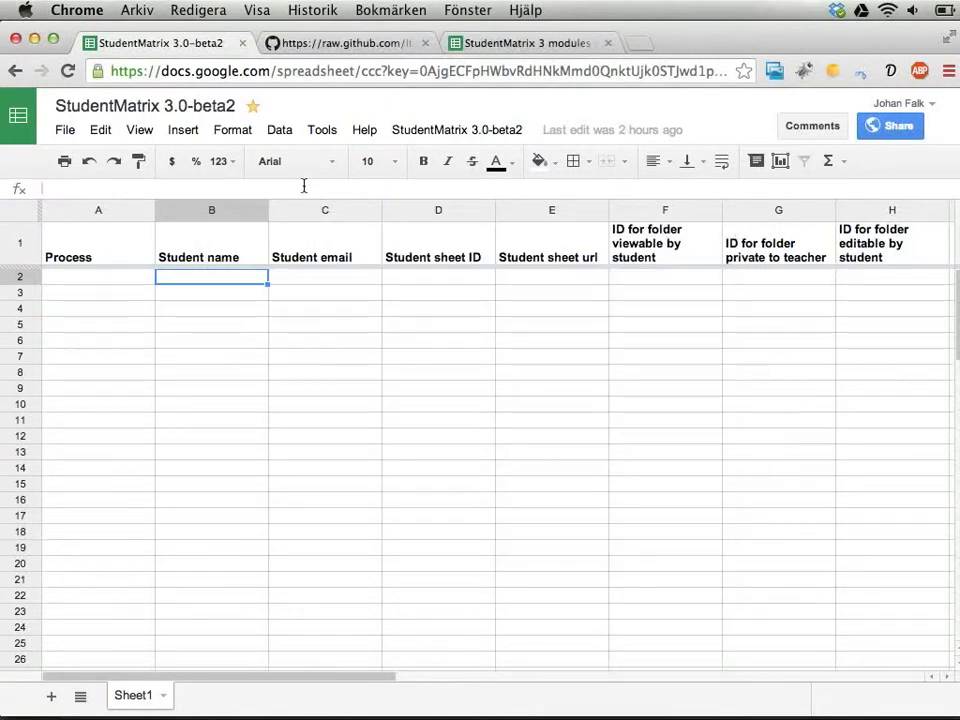
left_click(317, 131)
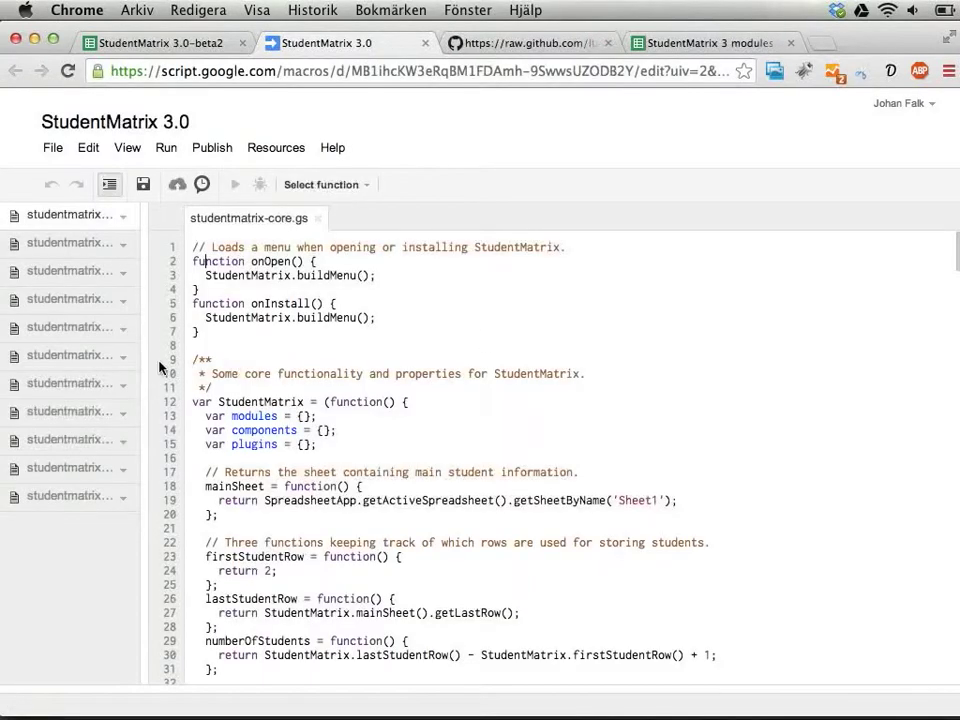
Widen the Apps Script file list and open studentmatrix-filesandfolders.gs
left_click_drag(144, 361, 251, 372)
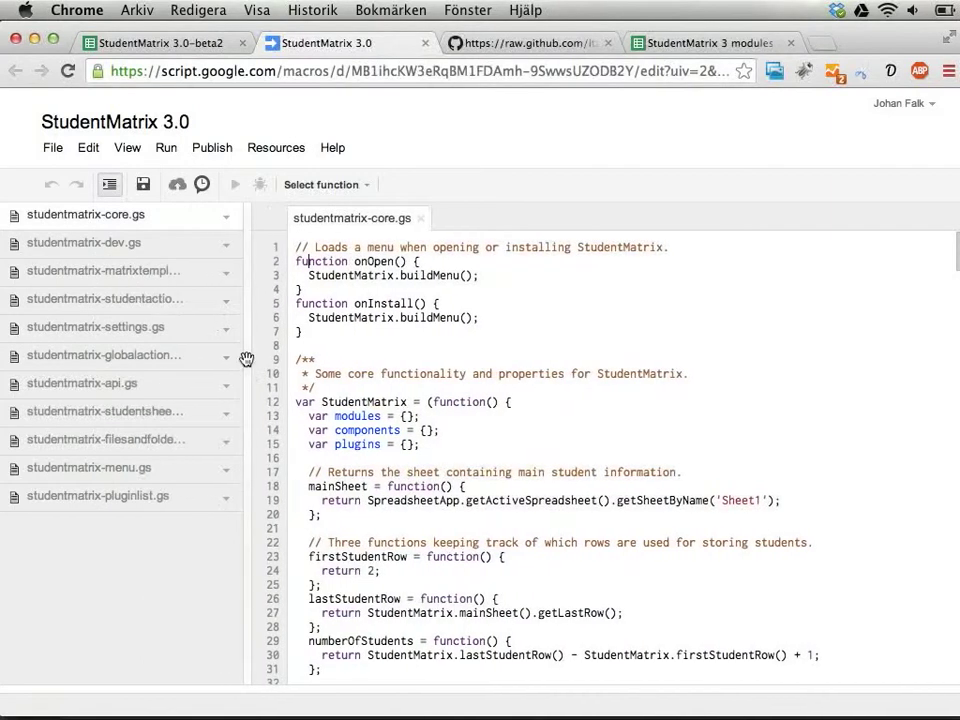
left_click(116, 444)
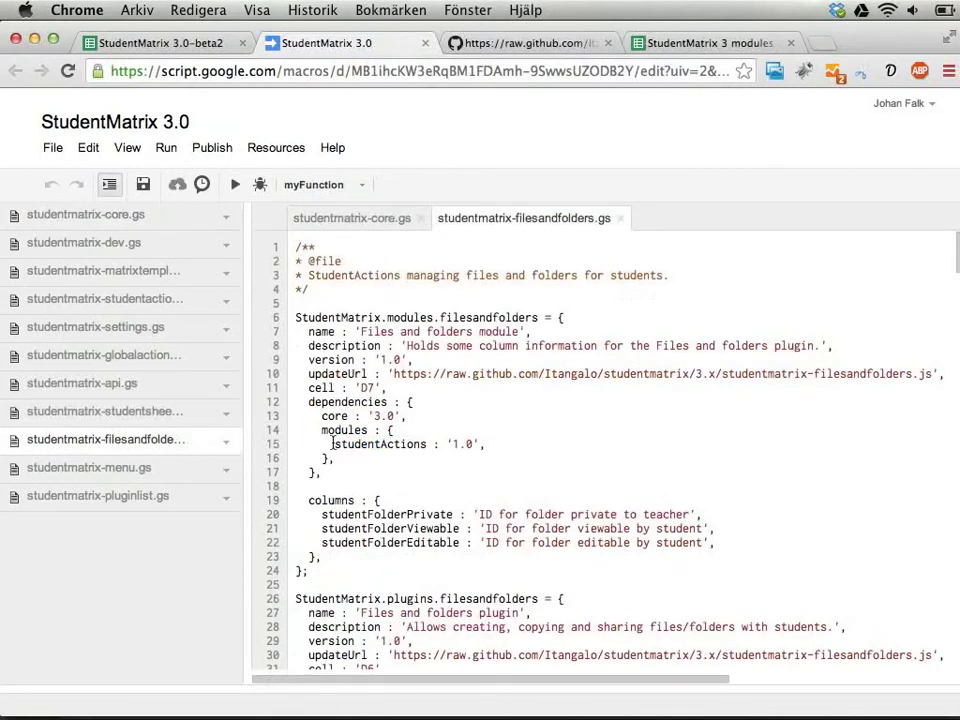
scroll(417, 432, "down", 5)
Copy the entire raw studentmatrix-filesandfolders.js code from the GitHub tab
scroll(417, 432, "up", 5)
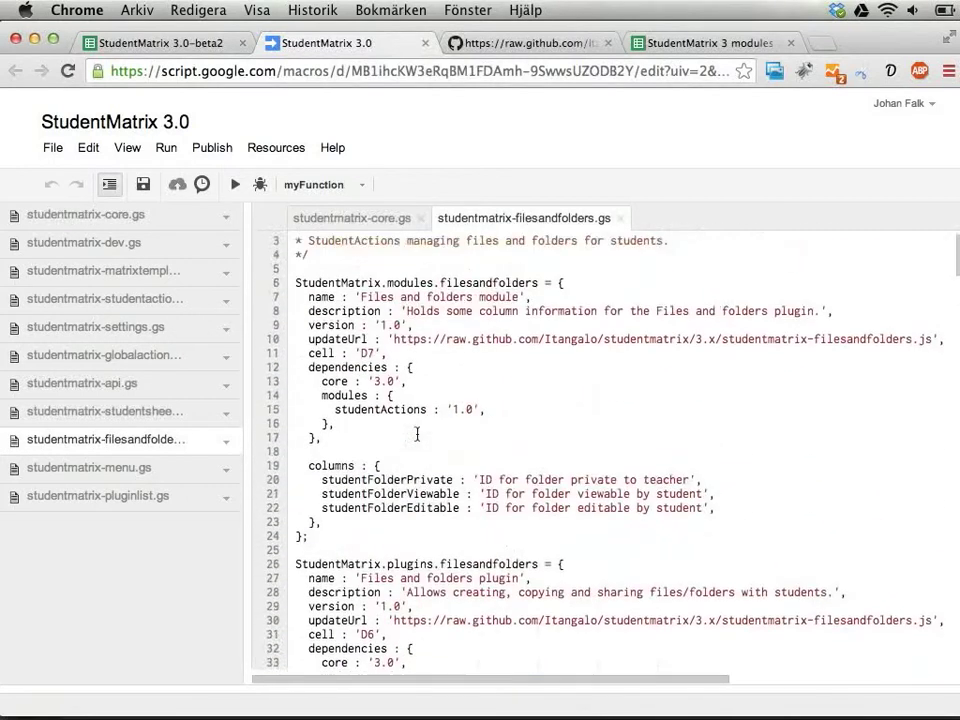
left_click(410, 40)
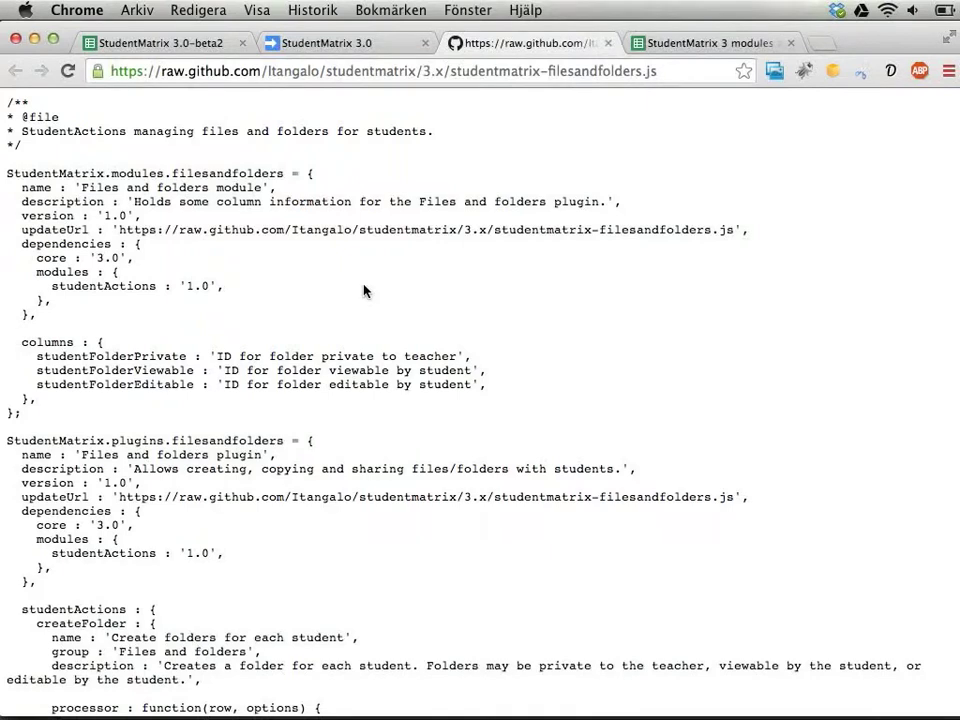
key("super+a")
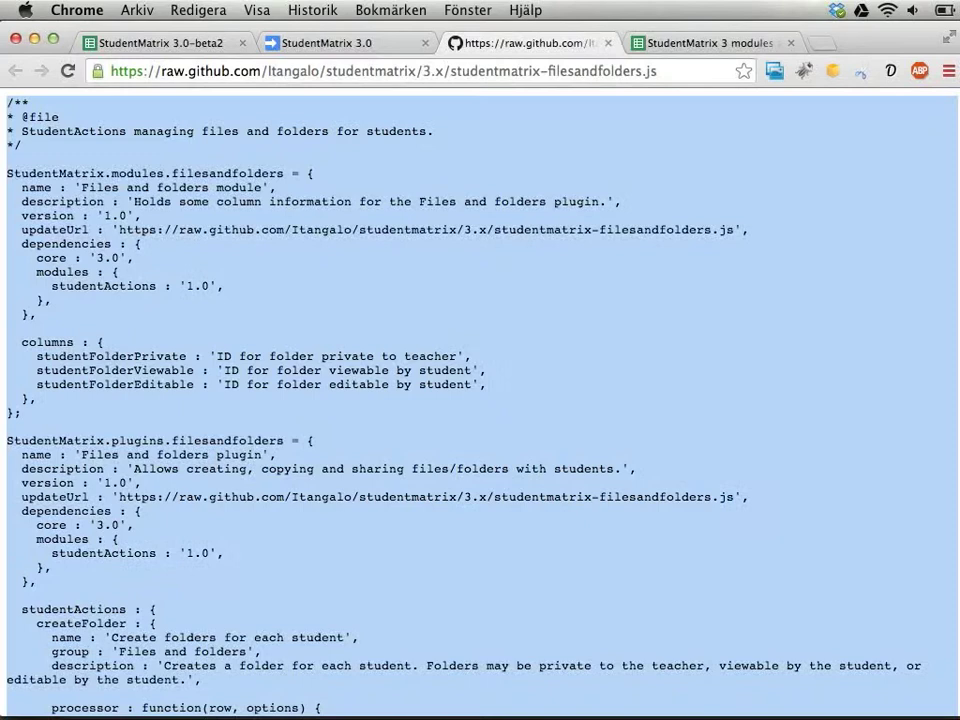
right_click(333, 272)
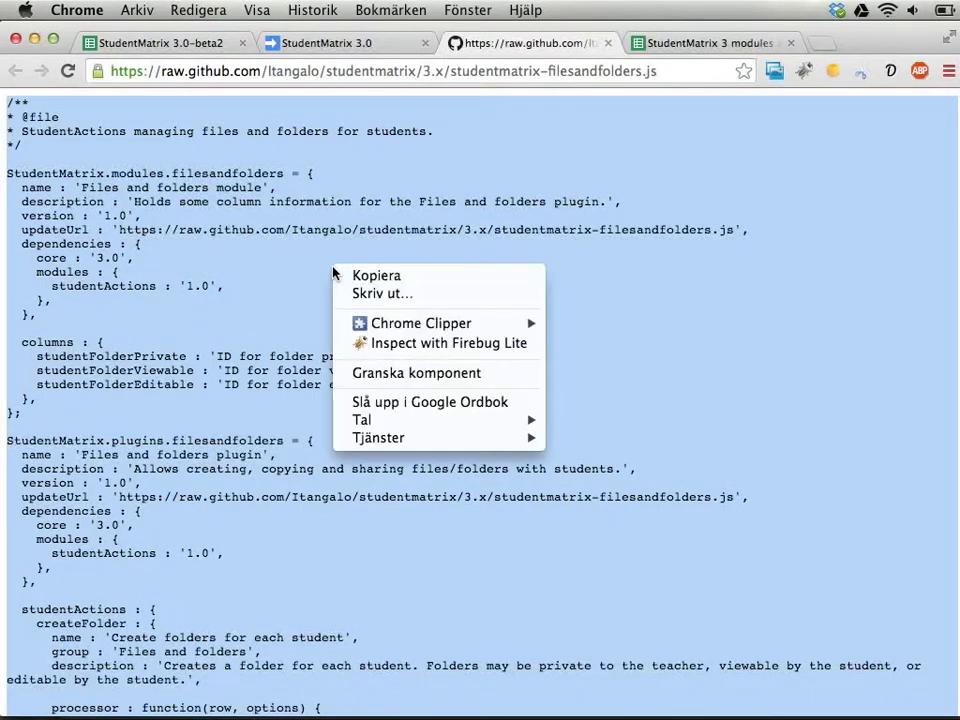
left_click(337, 277)
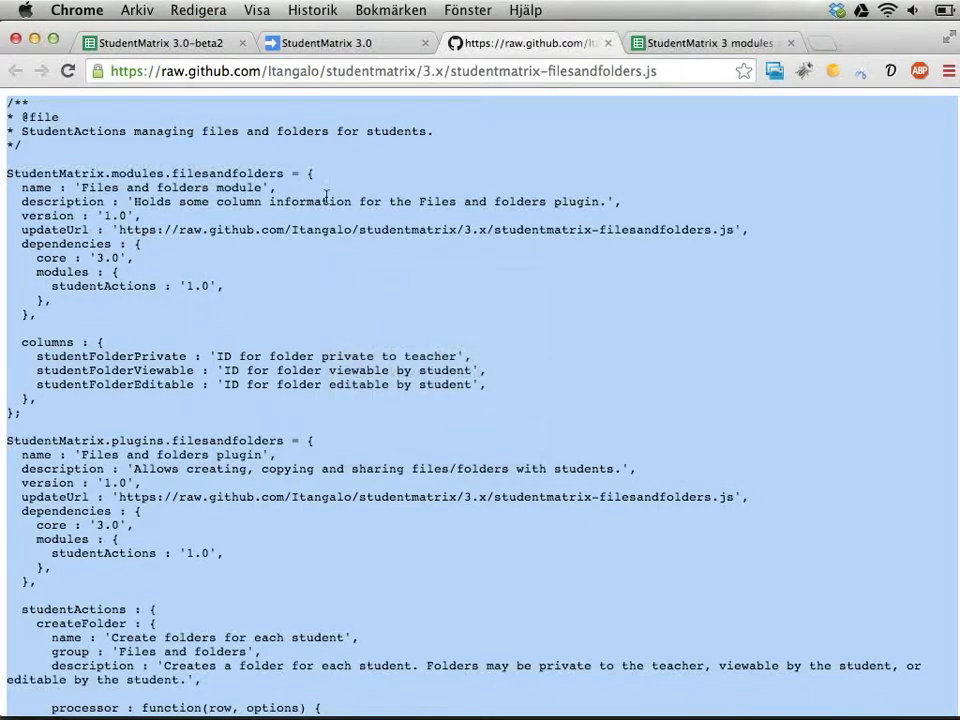
Replace all code in studentmatrix-filesandfolders.gs with the GitHub code, add a trailing empty line, and save
left_click(326, 43)
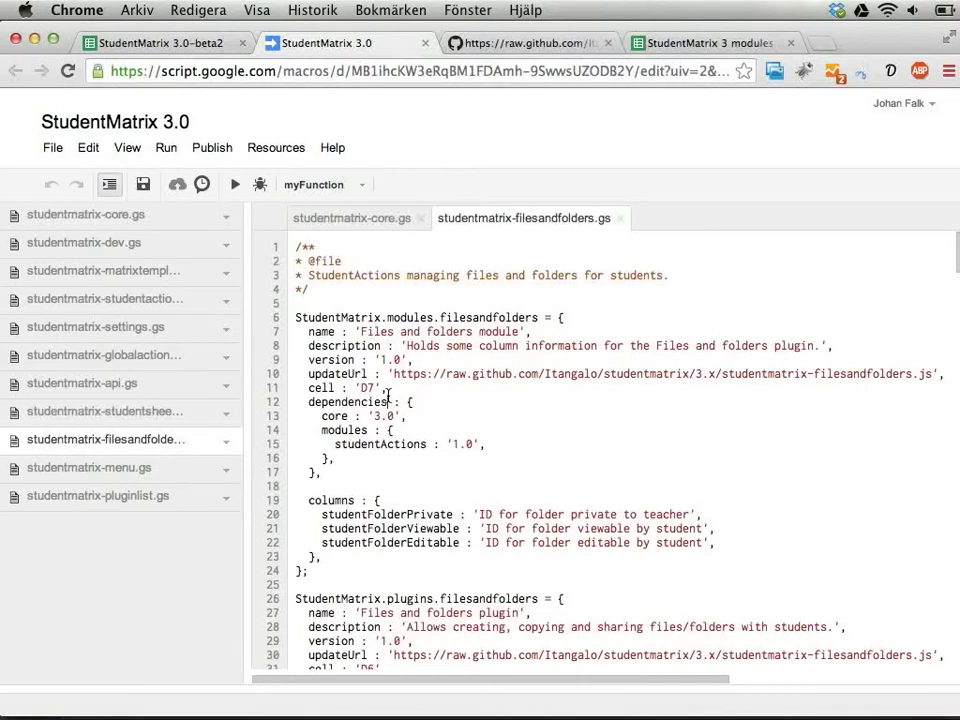
key("super+a")
key("BackSpace")
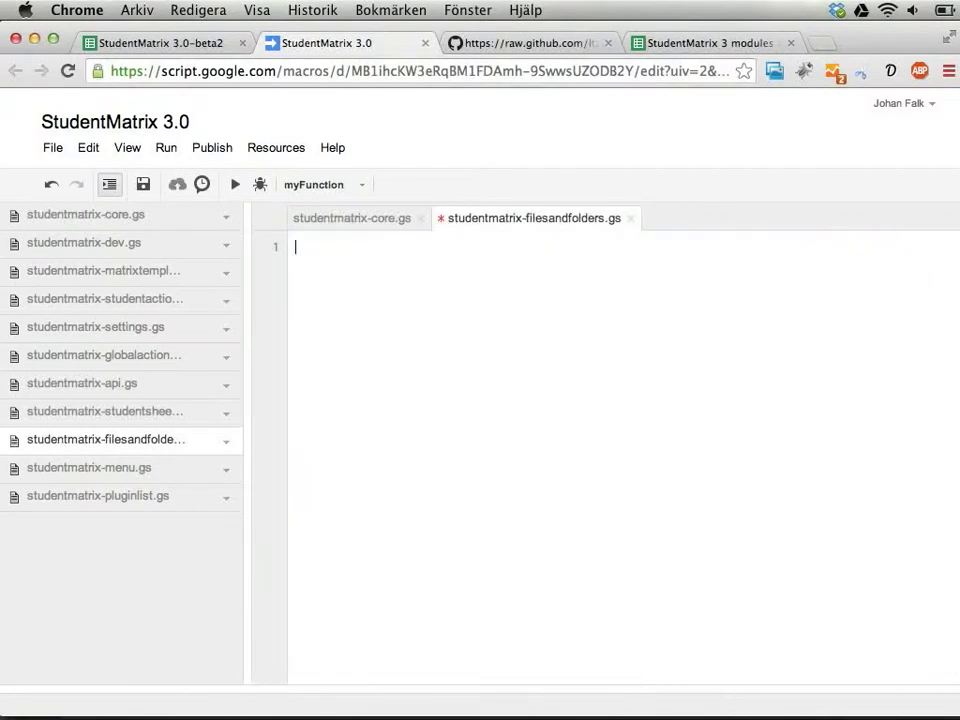
right_click(399, 371)
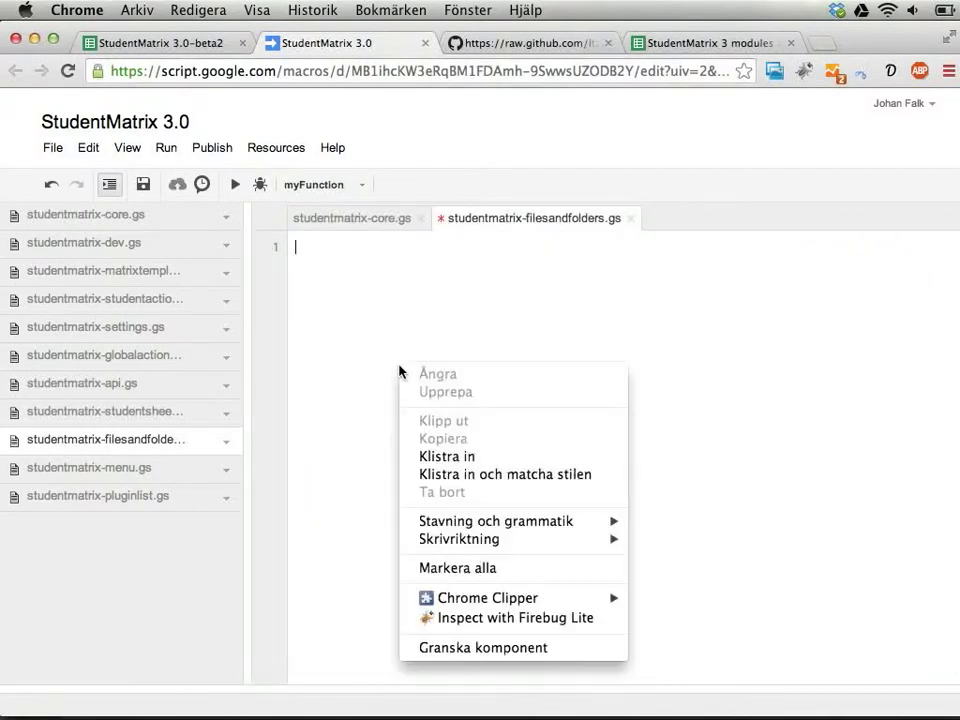
left_click(447, 456)
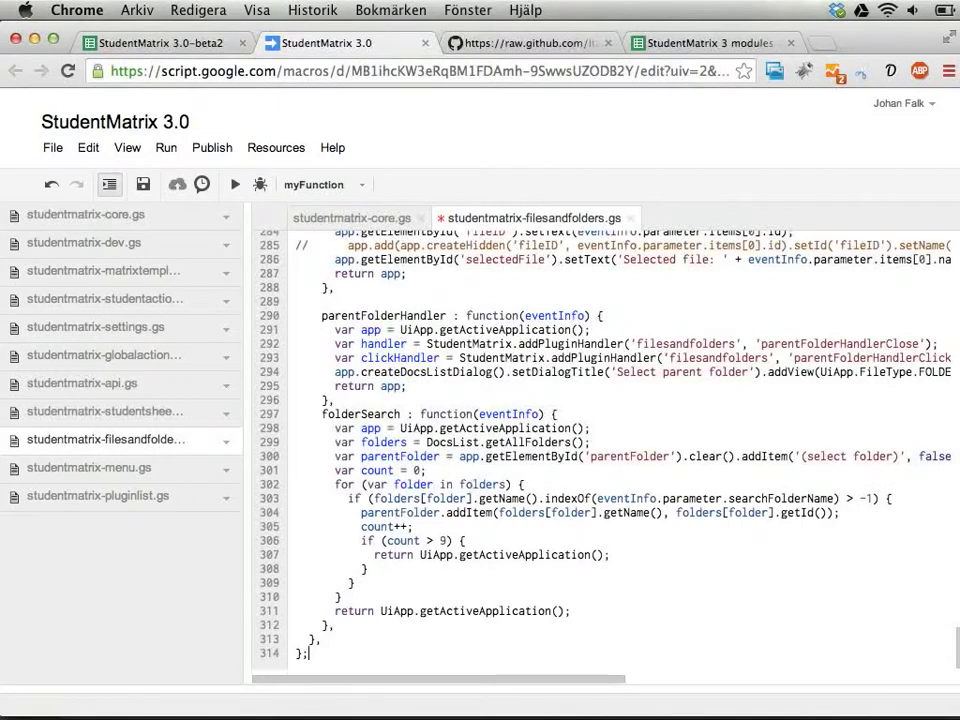
key("Return")
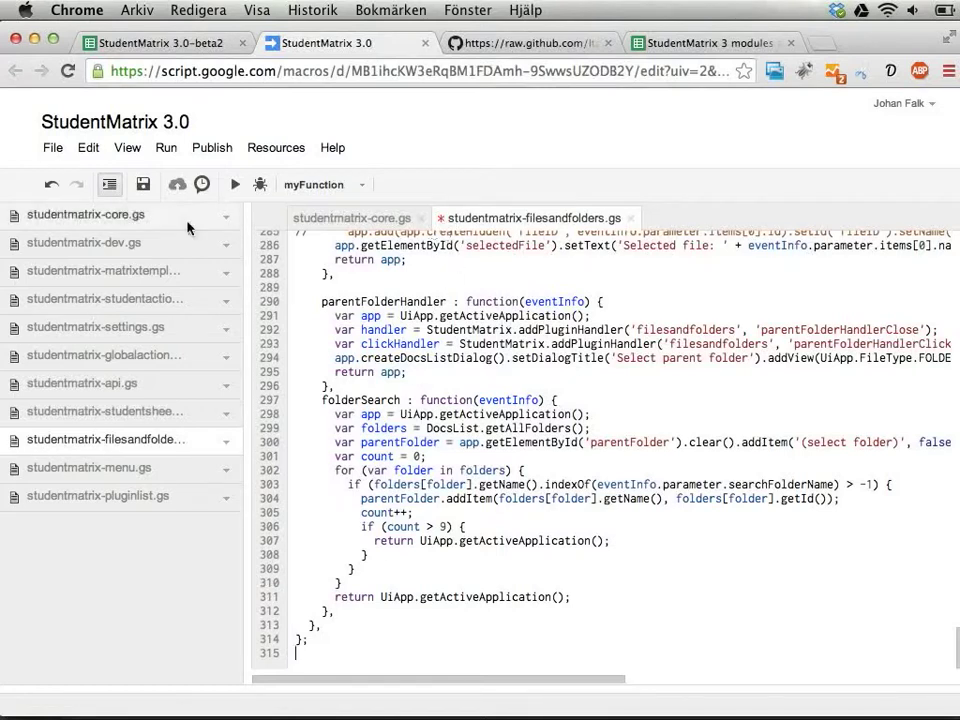
left_click(144, 186)
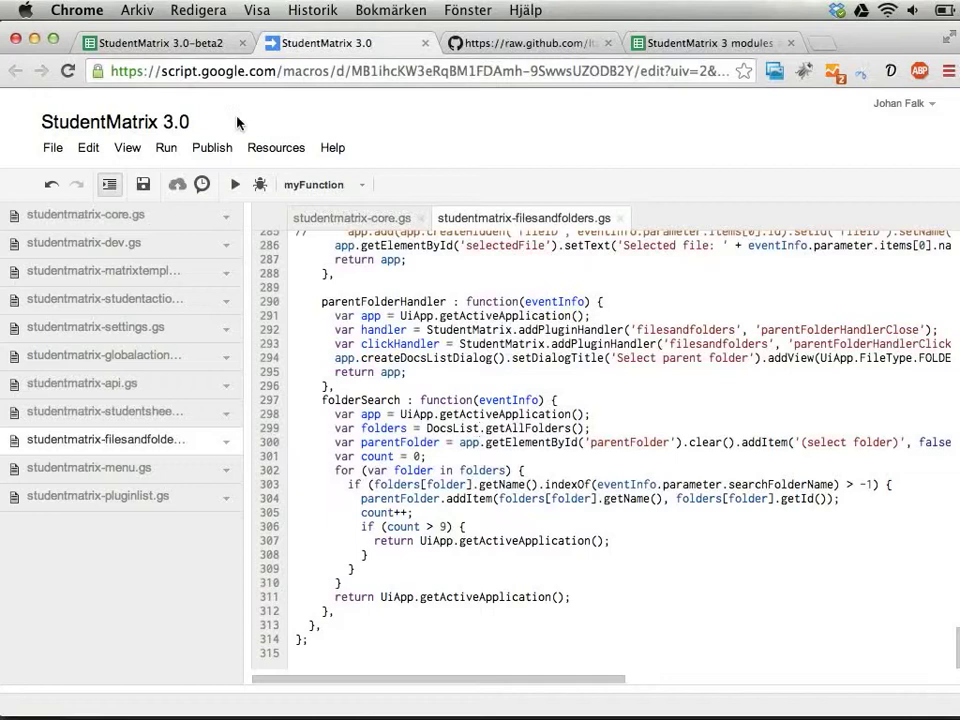
Reopen StudentMatrix 3.0-beta2 Settings in the beta2 spreadsheet, leaving the group list unchanged
left_click(183, 46)
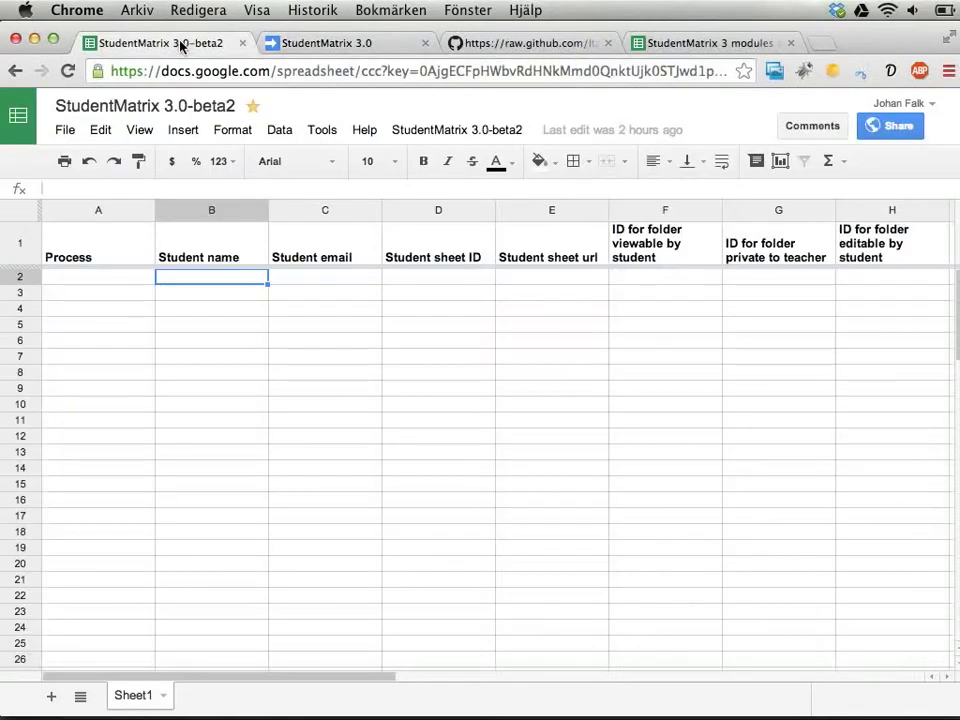
left_click(485, 131)
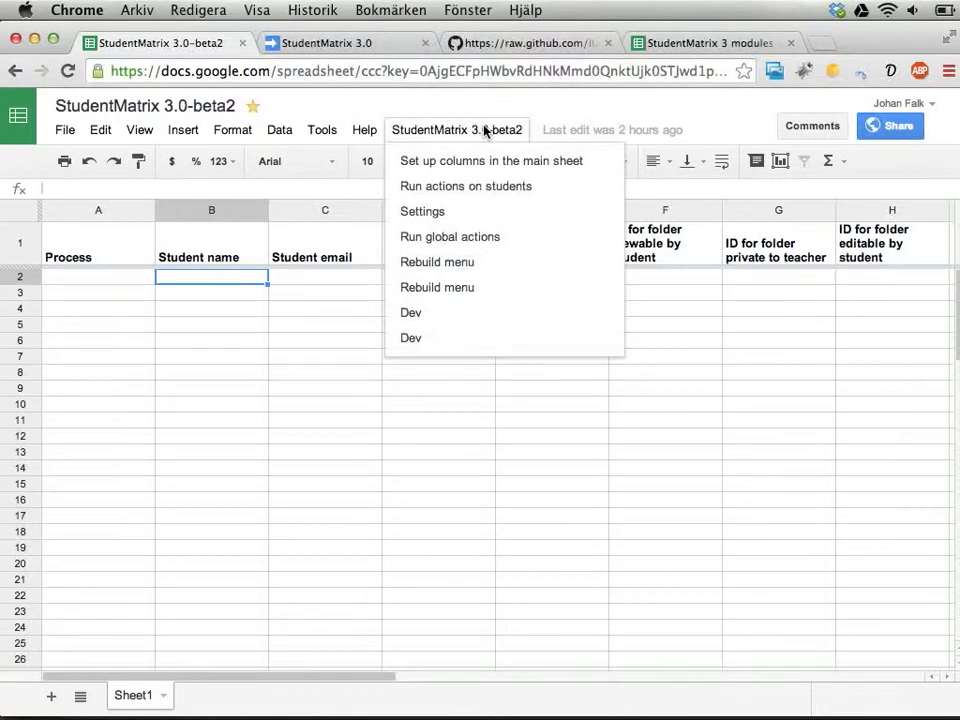
left_click(467, 212)
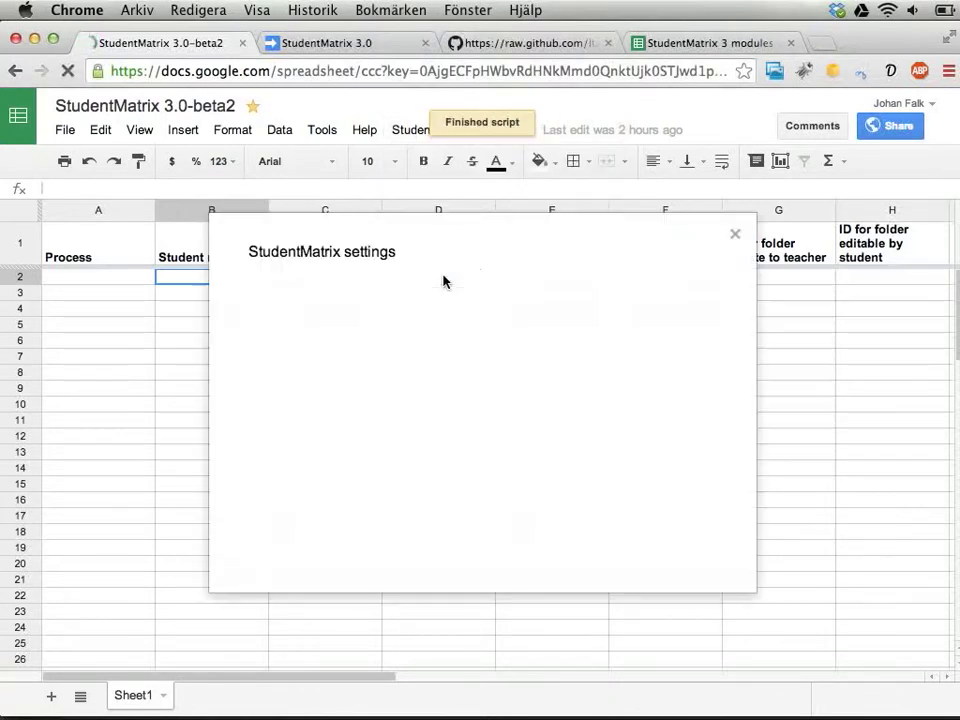
left_click(339, 287)
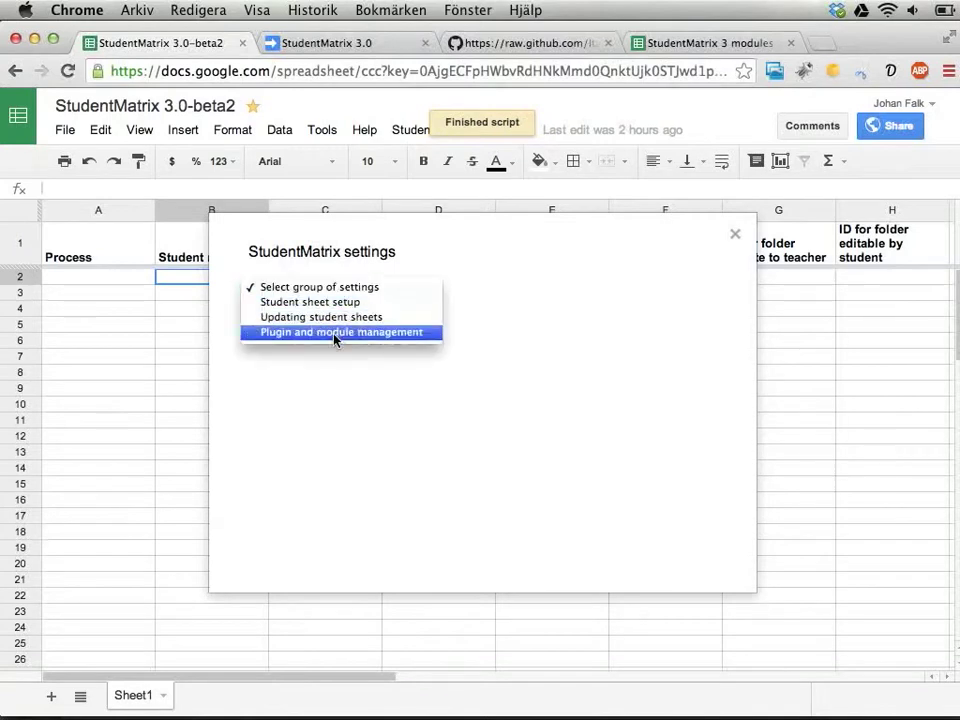
left_click(567, 345)
Set the Files and folders latest version in the modules sheet back to 1.0
key("ctrl+Tab")
key("ctrl+Tab")
key("ctrl+Tab")
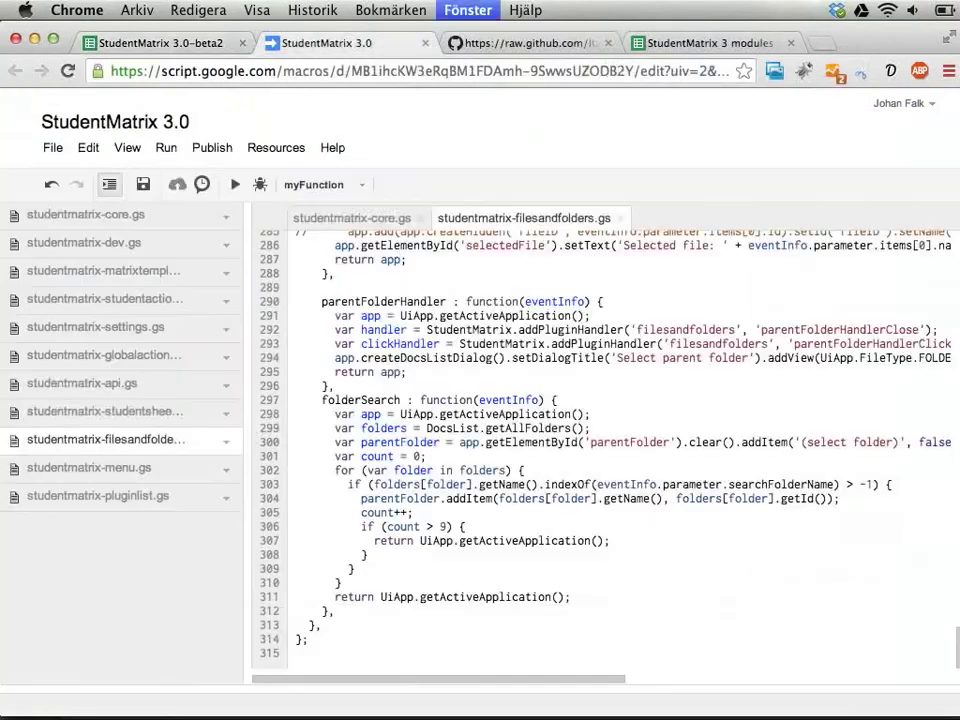
type("1.0")
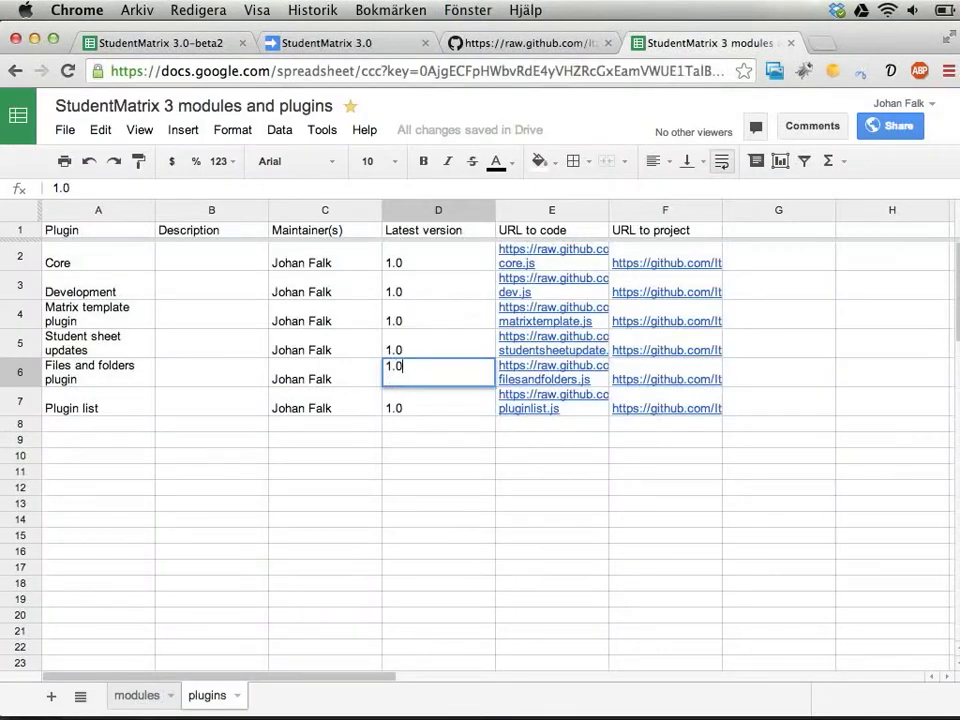
key("Return")
key("ctrl+Tab")
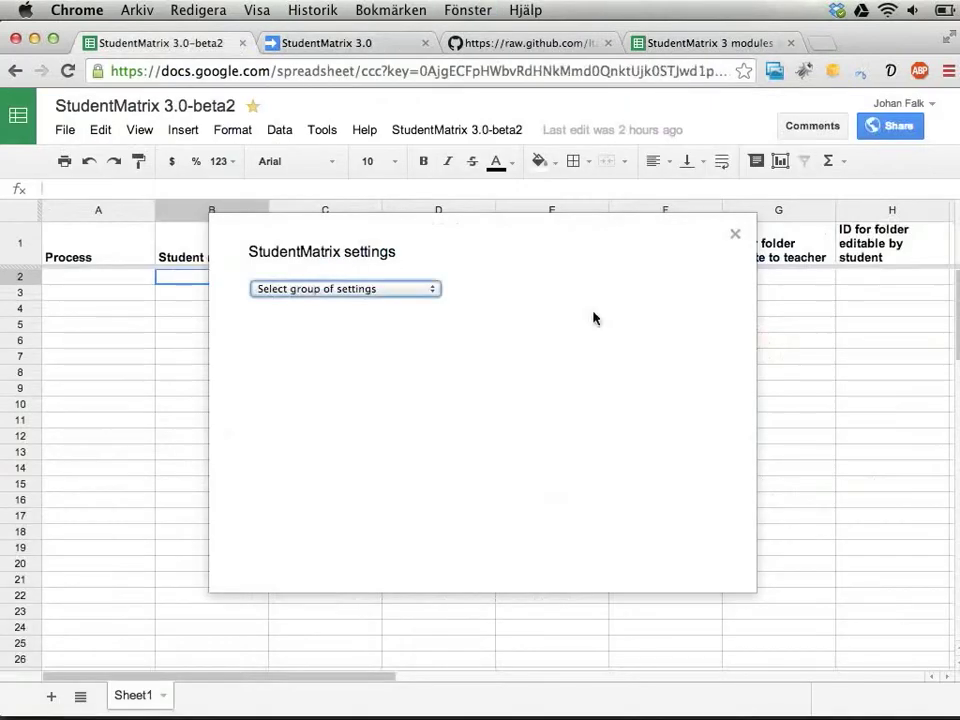
Confirm Plugin and module management lists Files and folders at v. 1.0, then select D2:D7 in the modules sheet
left_click(379, 288)
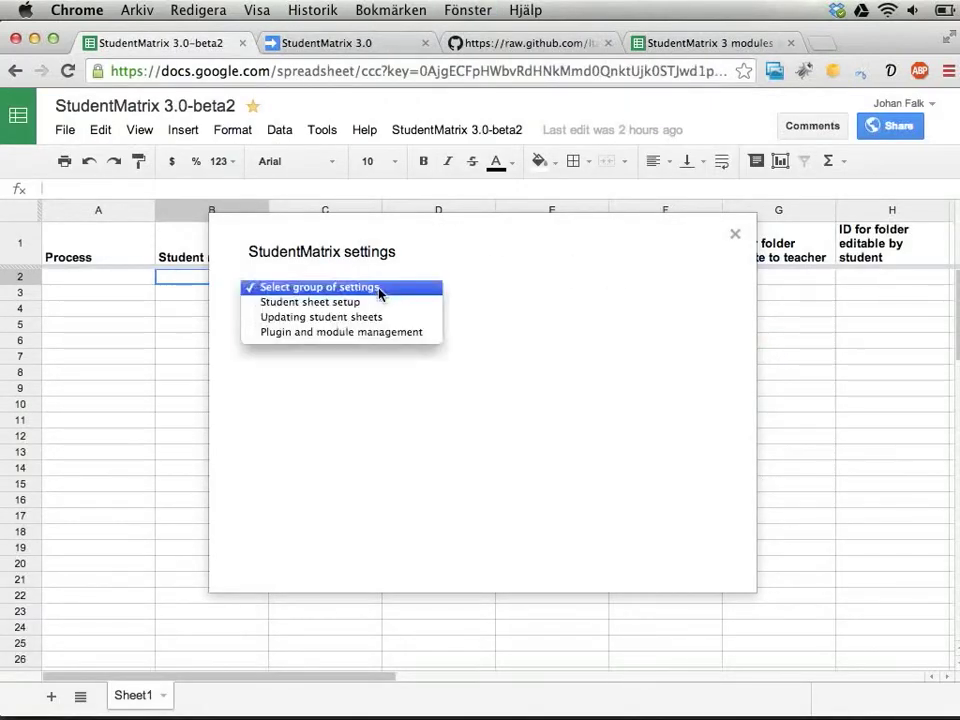
left_click(359, 337)
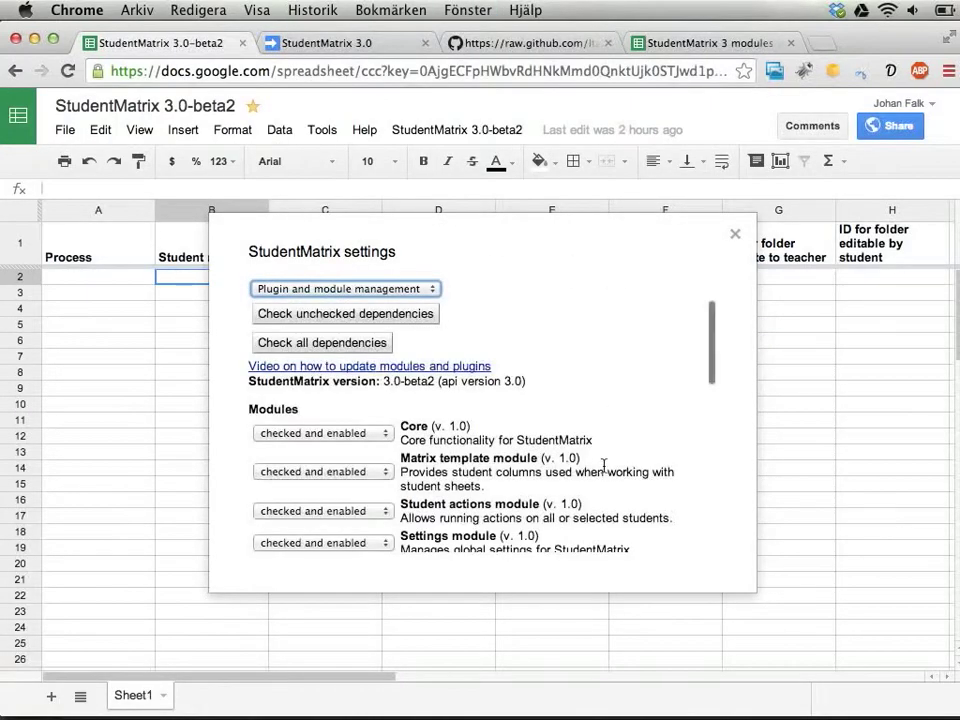
scroll(604, 468, "down", 10)
scroll(604, 471, "up", 4)
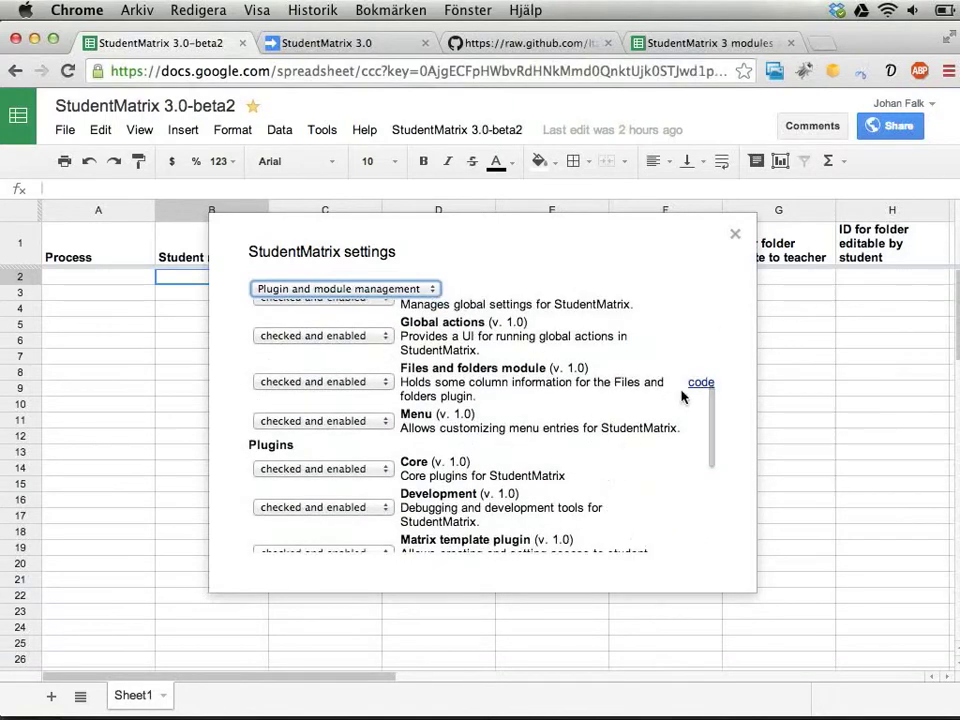
scroll(617, 431, "down", 5)
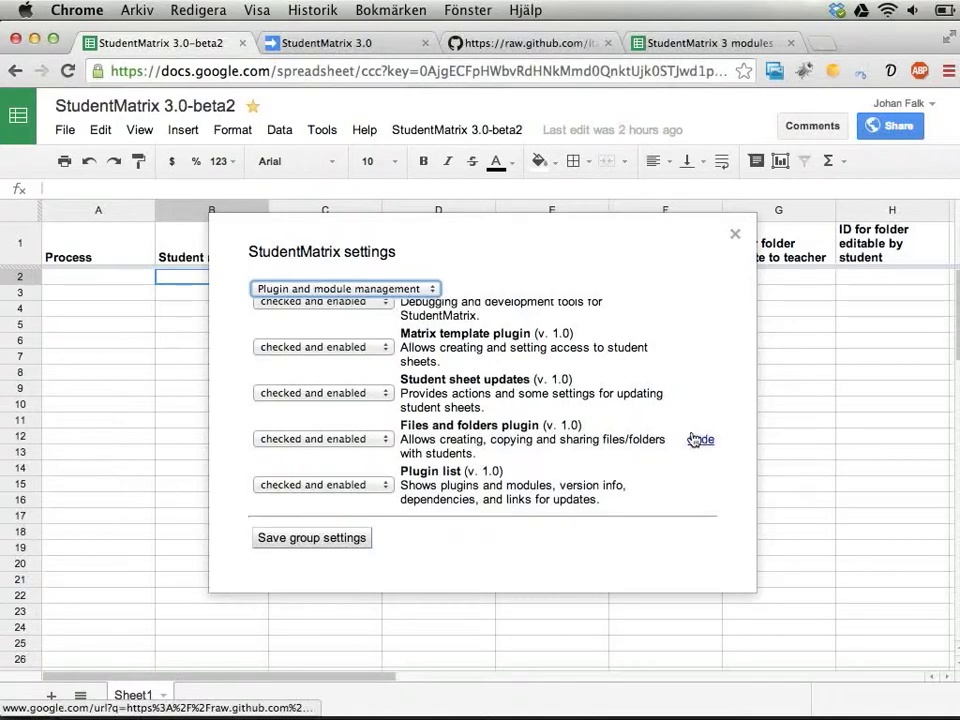
left_click(708, 43)
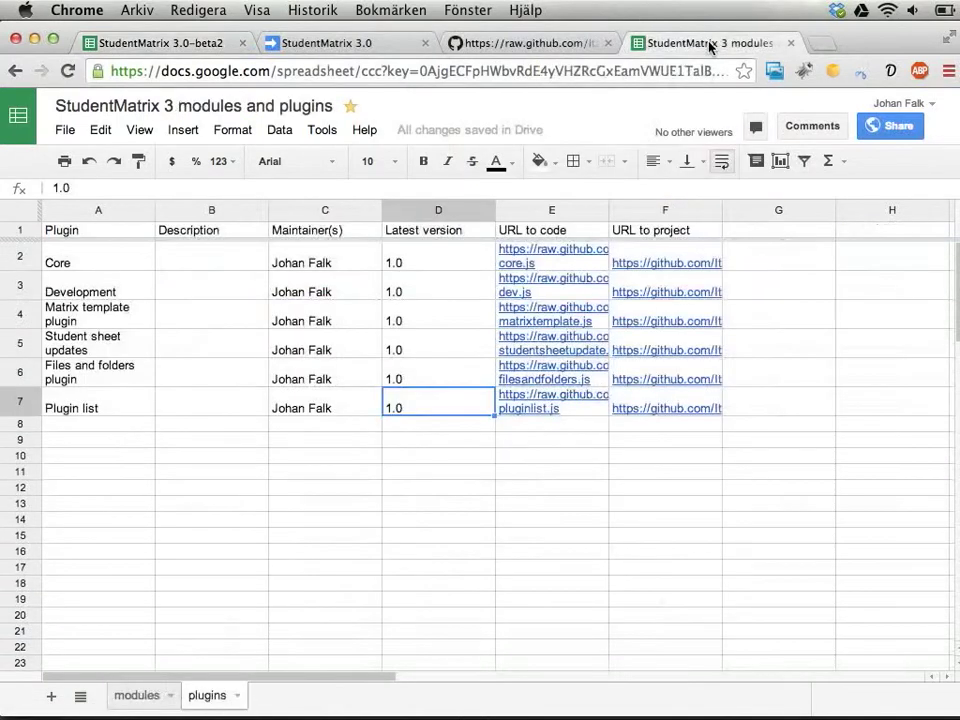
left_click_drag(431, 262, 415, 413)
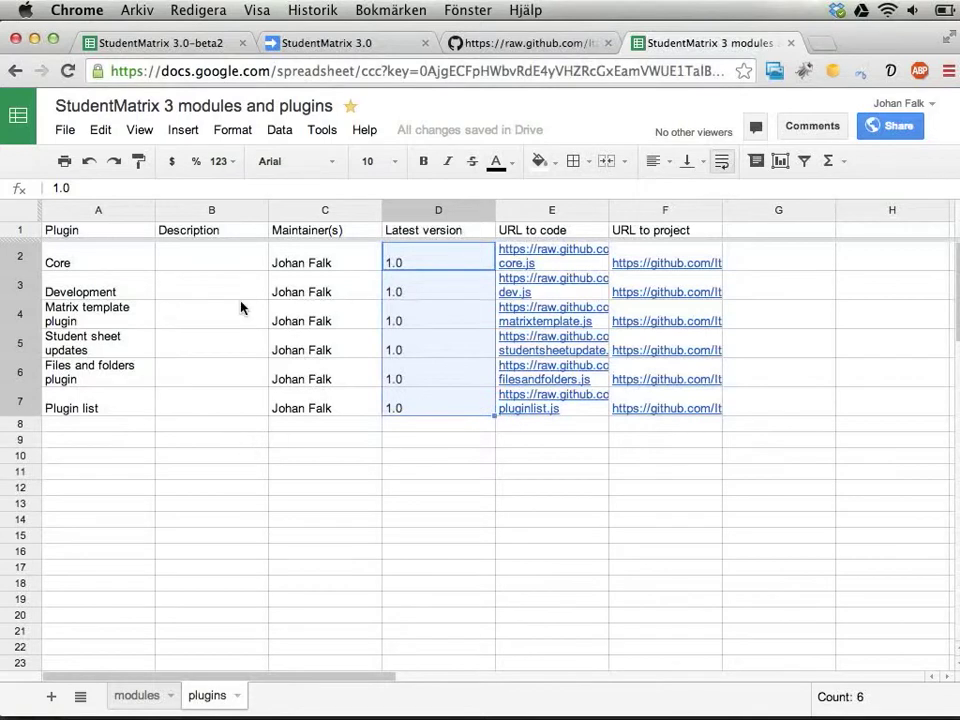
In the beta2 tab, open the Files and folders module's raw GitHub code, then close it
left_click(154, 44)
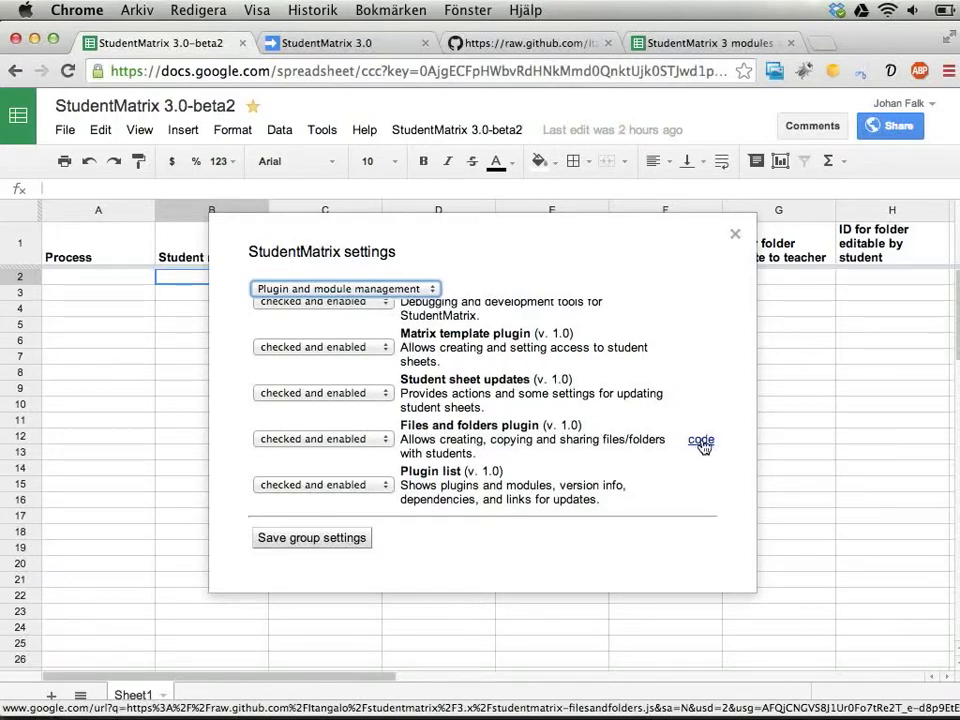
scroll(703, 447, "up", 10)
scroll(703, 447, "down", 5)
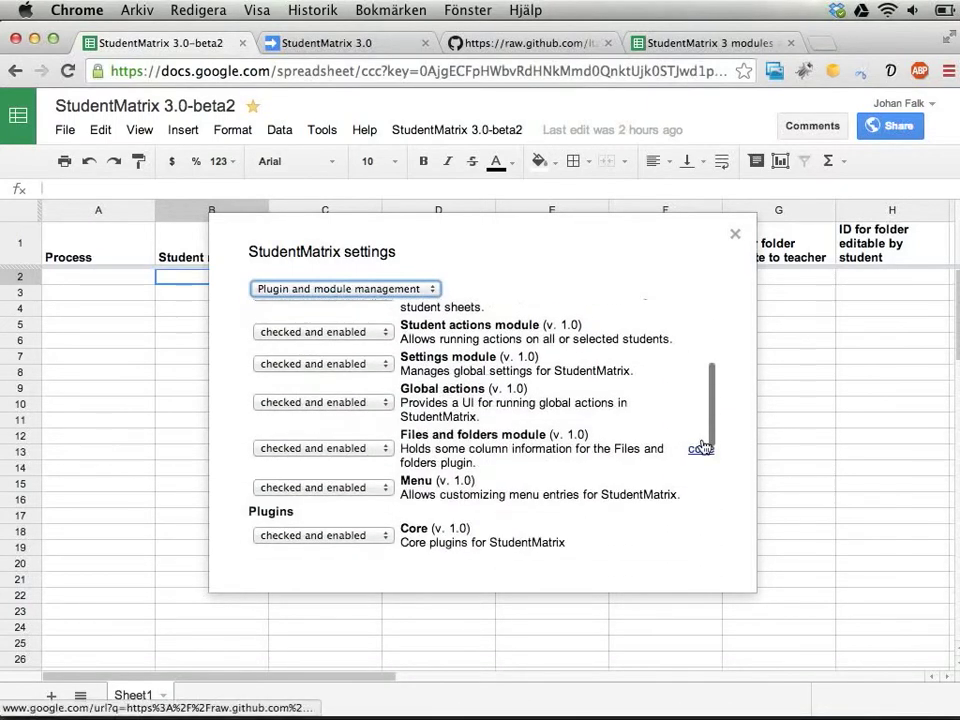
left_click(699, 450)
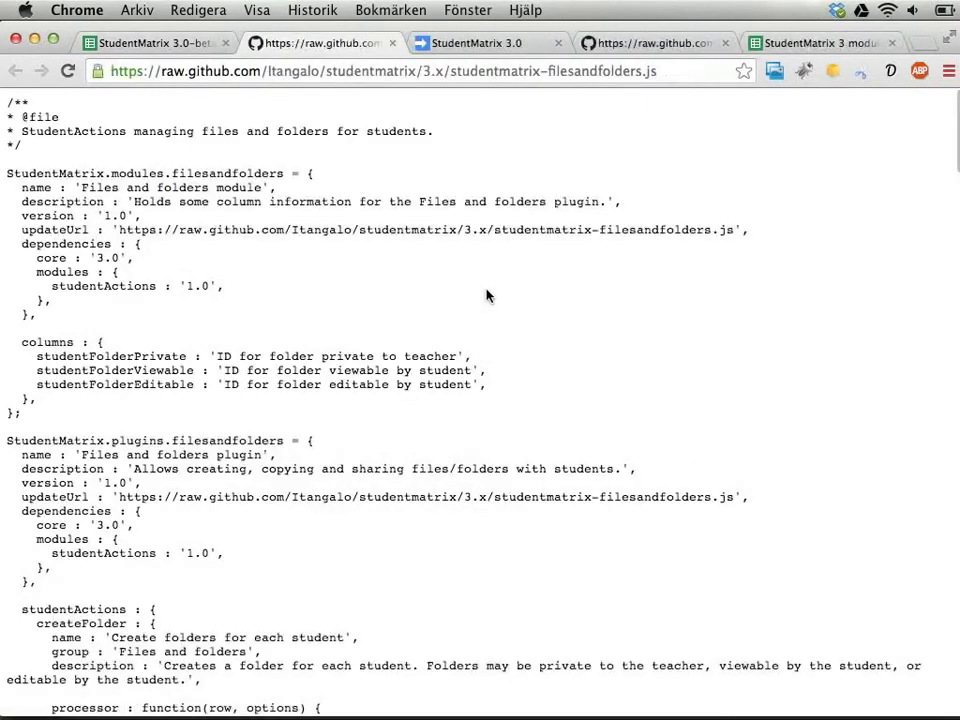
left_click(392, 43)
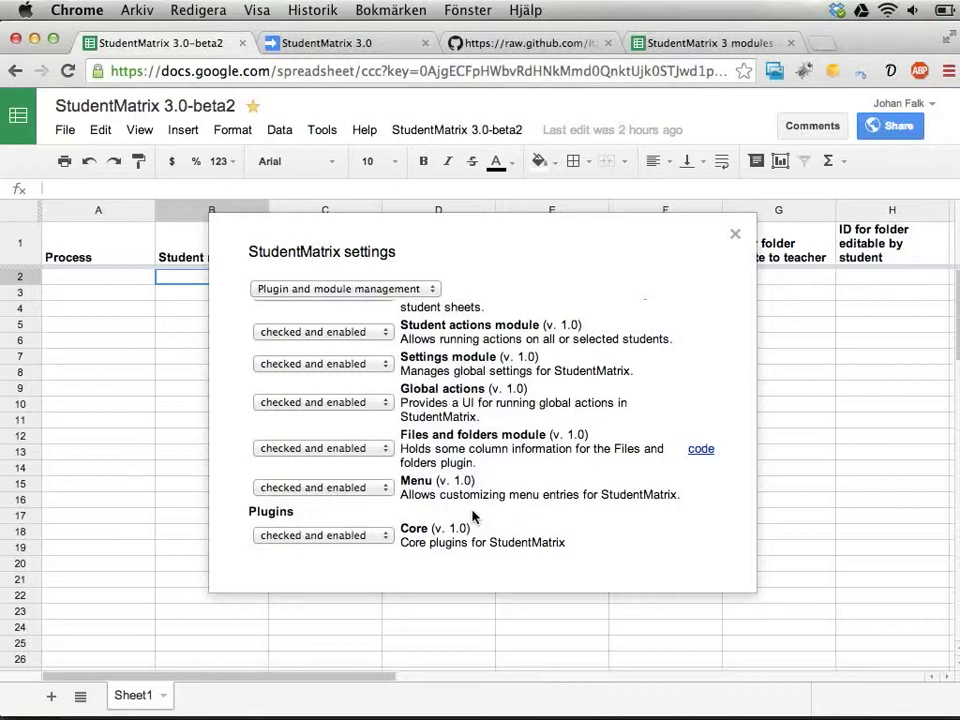
scroll(473, 515, "up", 4)
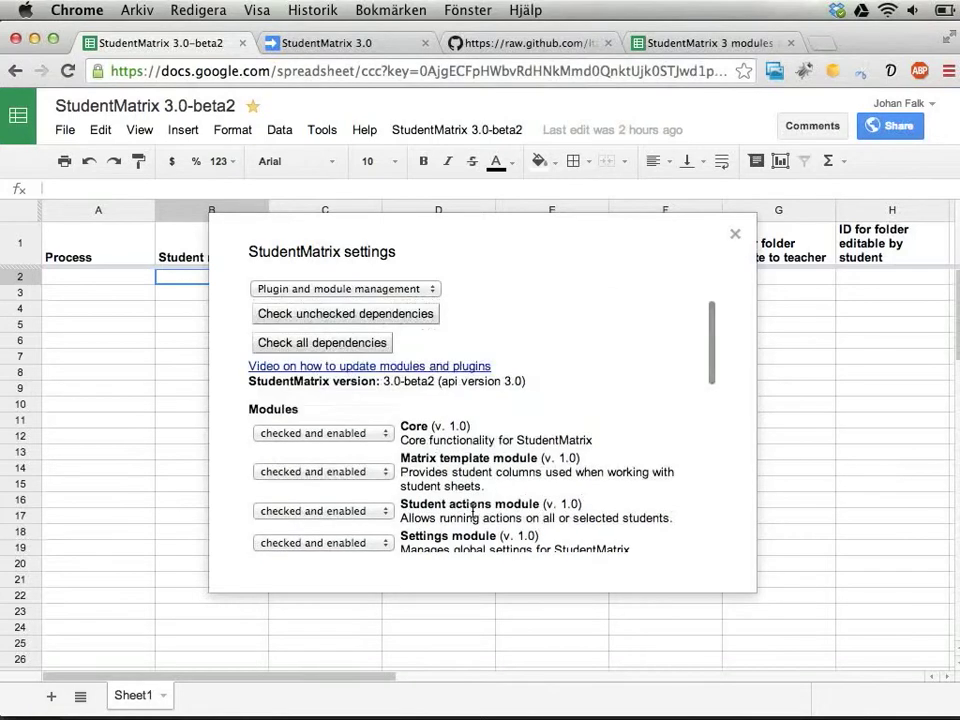